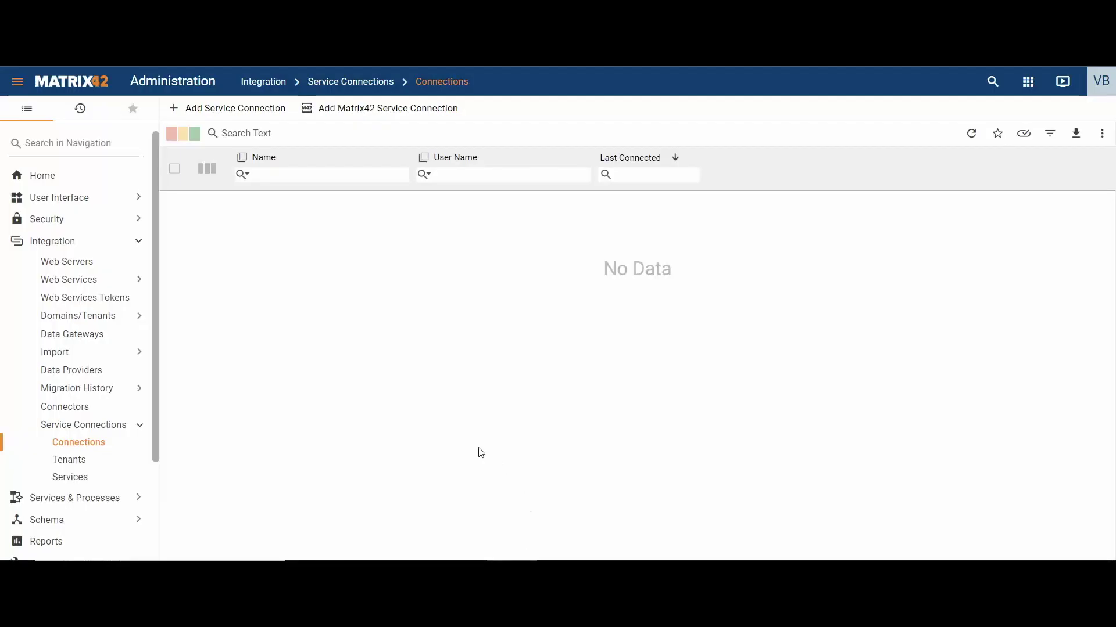
Add a service connection for Microsoft 365 - Exchange, auto-named Microsoft 365 (Exchange)
click(266, 115)
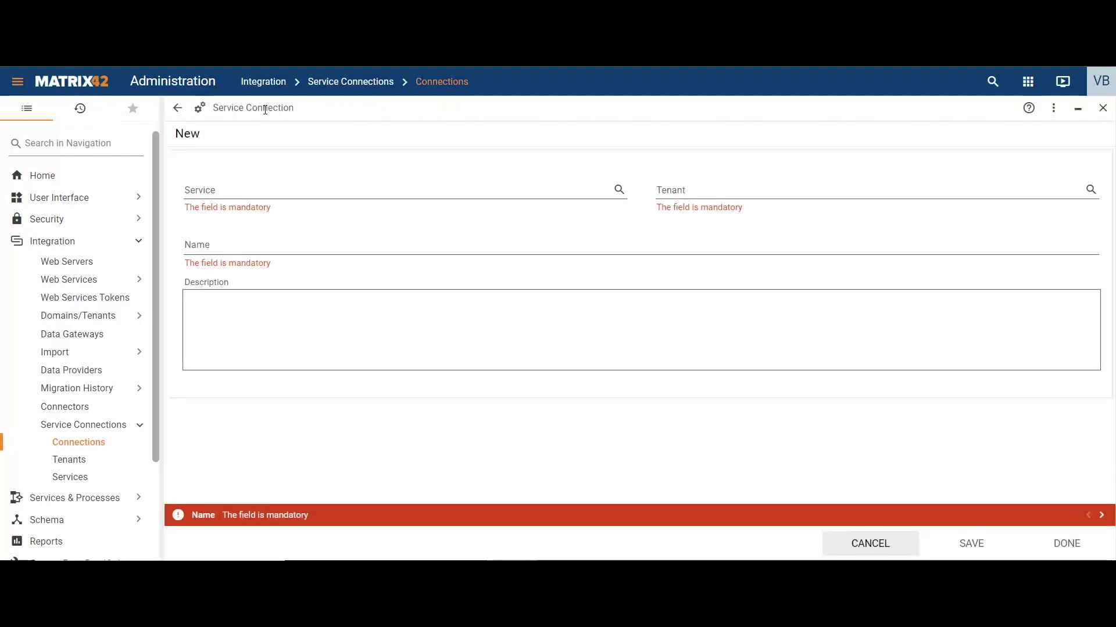
click(619, 190)
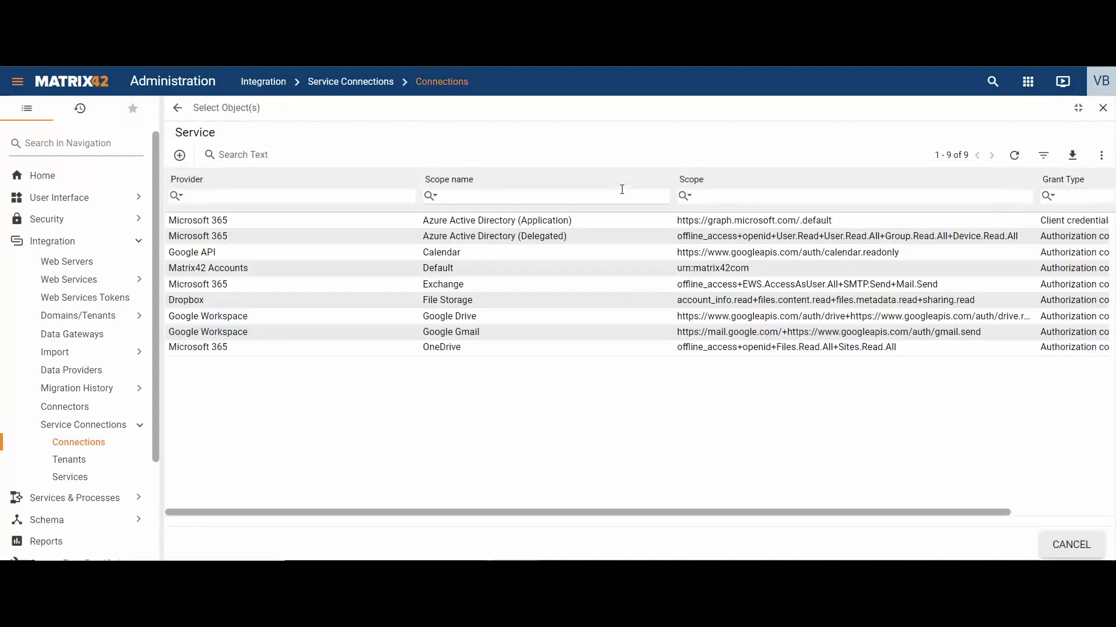
click(524, 284)
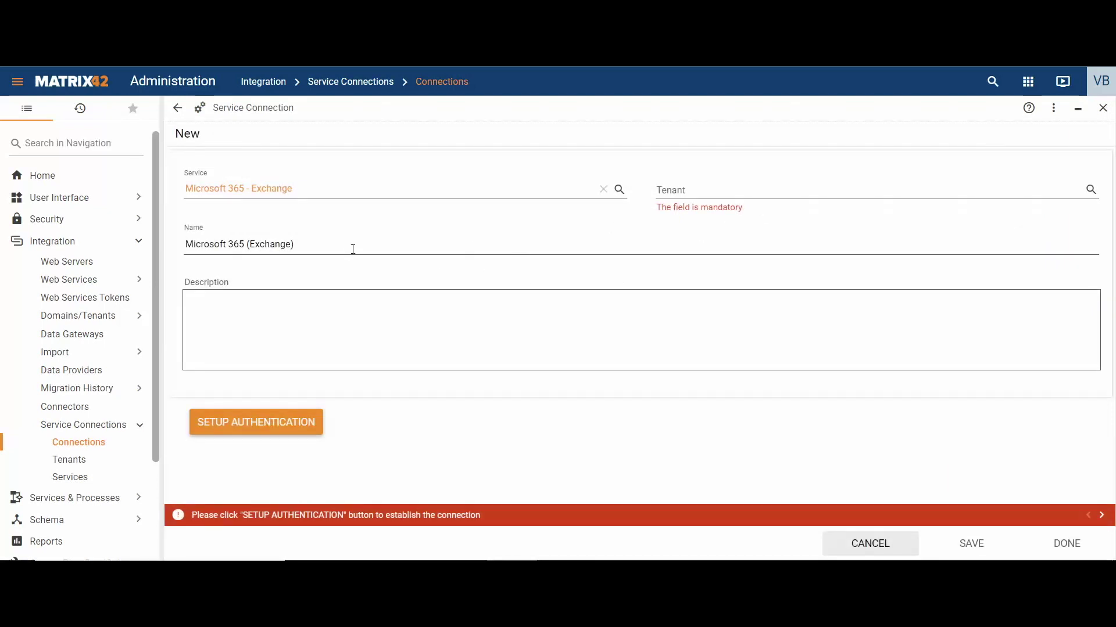
click(186, 244)
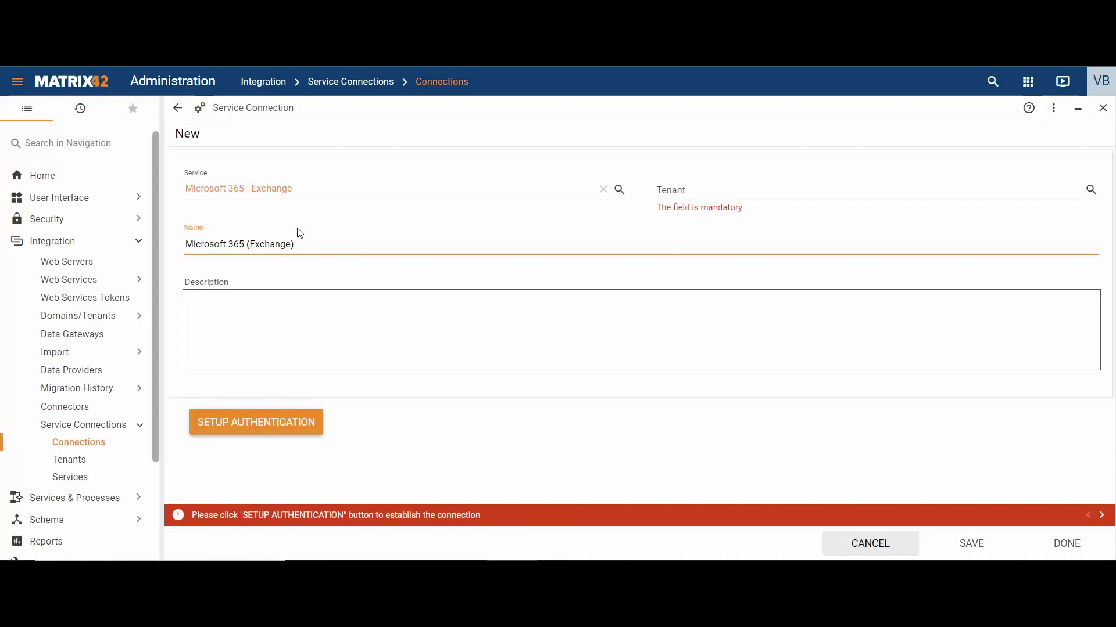
Create a new tenant named 'Natrix42 Exchange' with Microsoft 365 as its service
click(1091, 190)
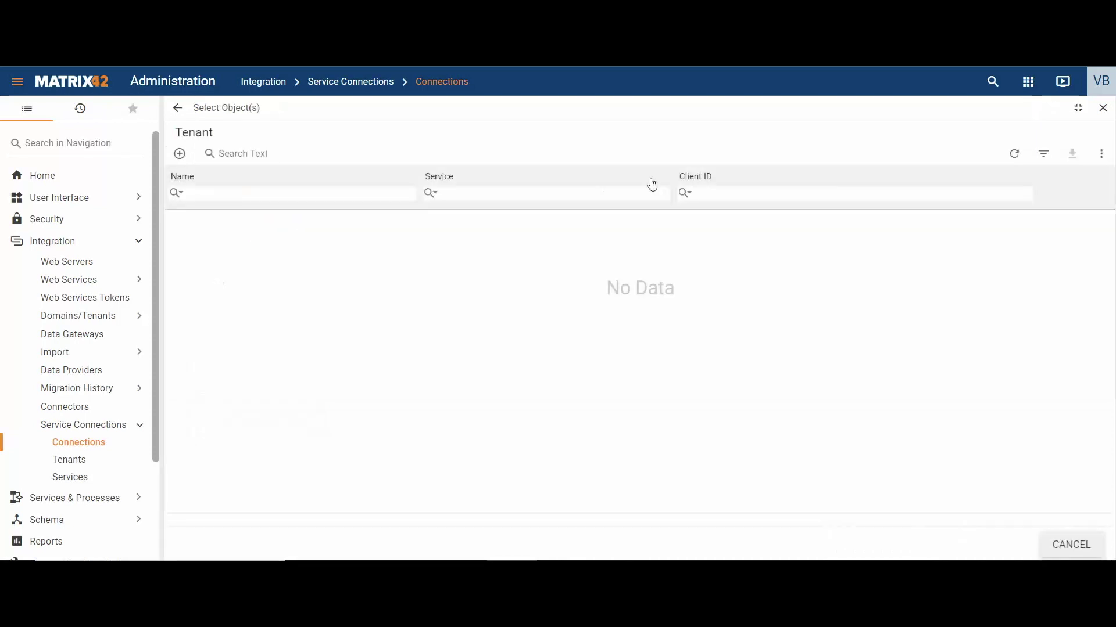
click(180, 161)
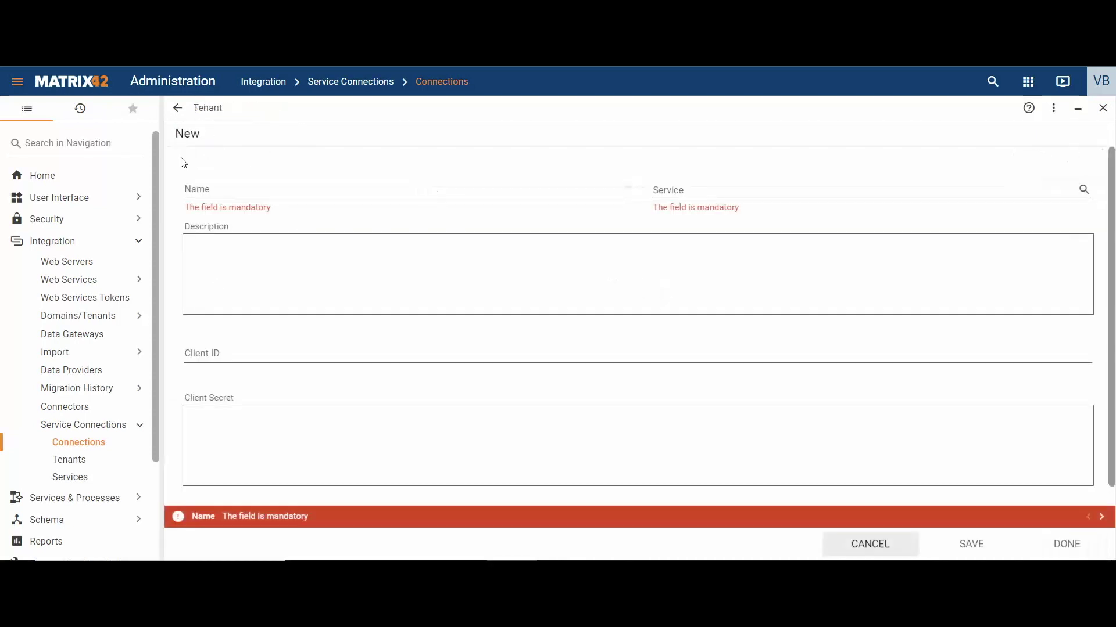
click(221, 193)
text(Natrix42)
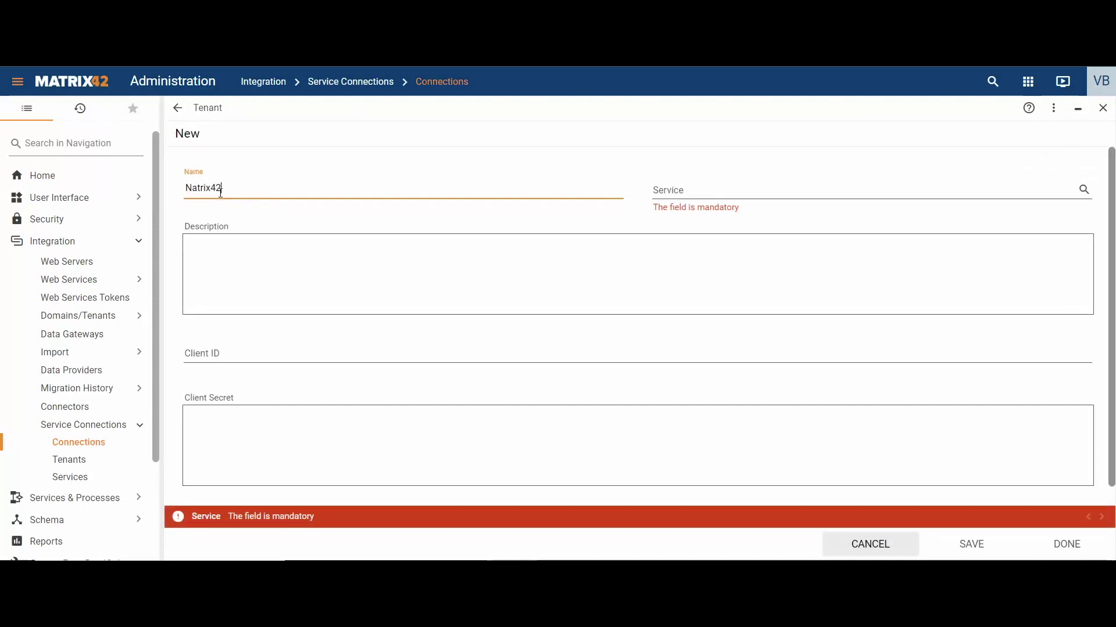
text( Exchange)
click(1084, 190)
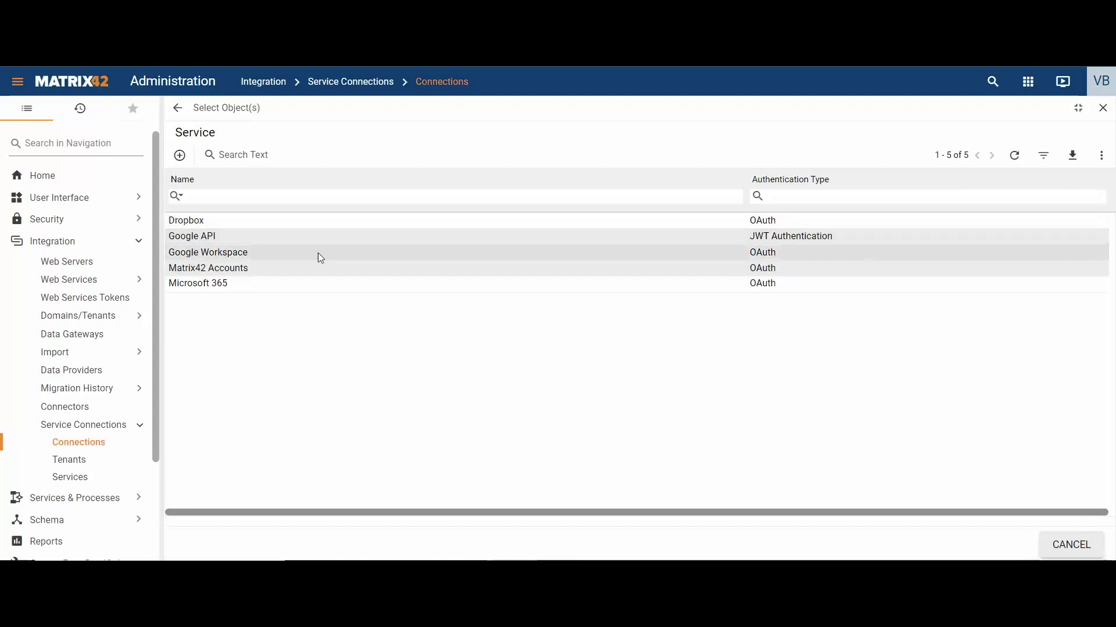
click(279, 284)
scroll(281, 294, down, 1)
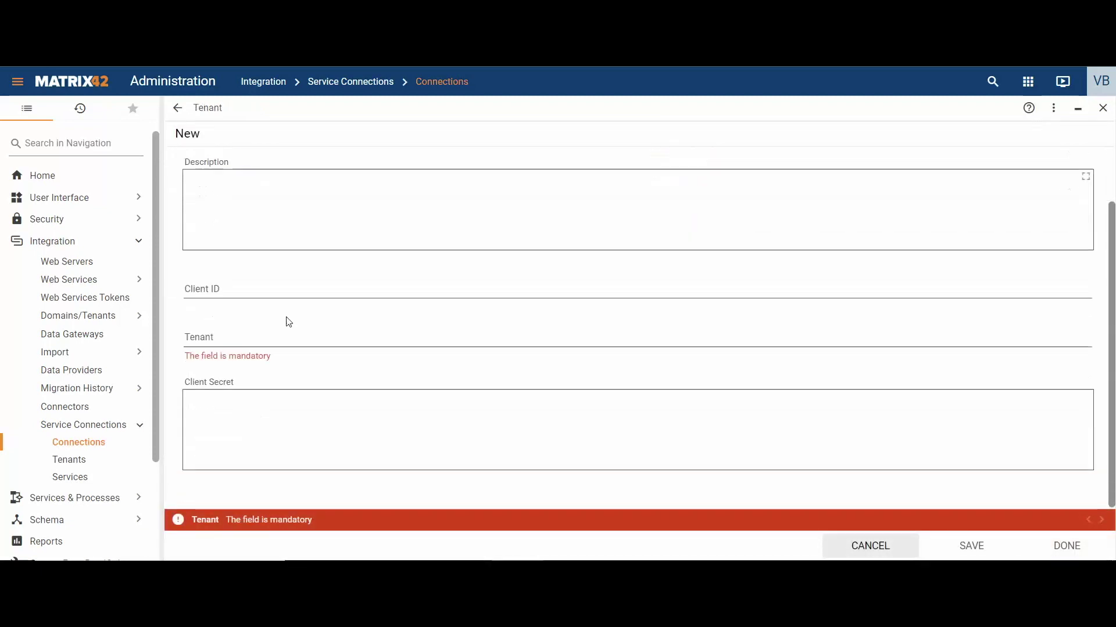
click(269, 286)
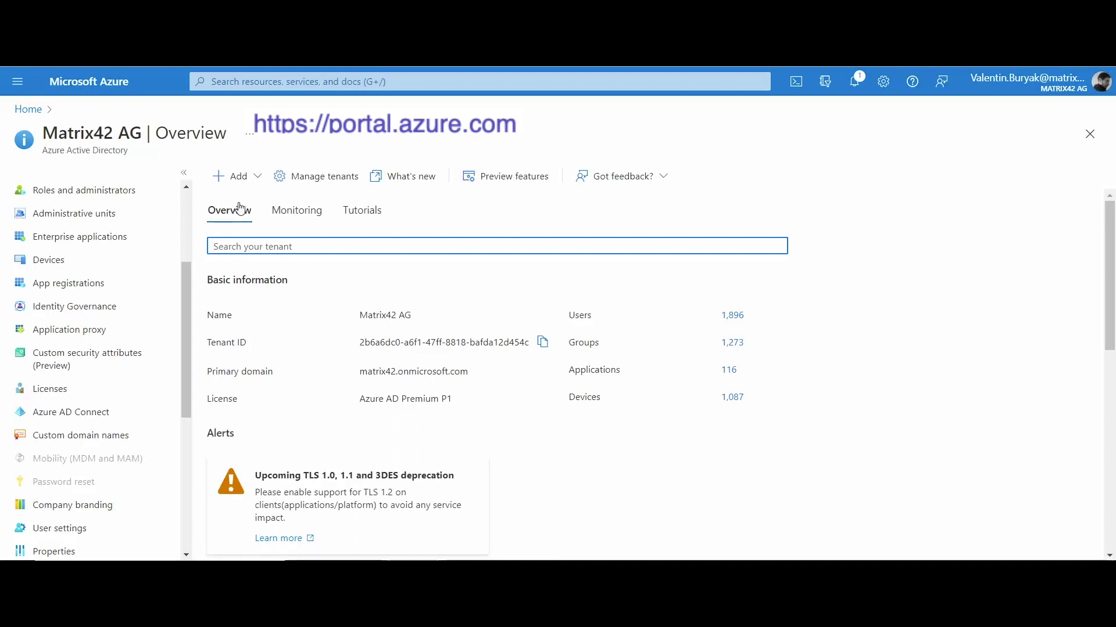
Start a new Azure app registration named 'Matrix42 Exchange App'
click(94, 290)
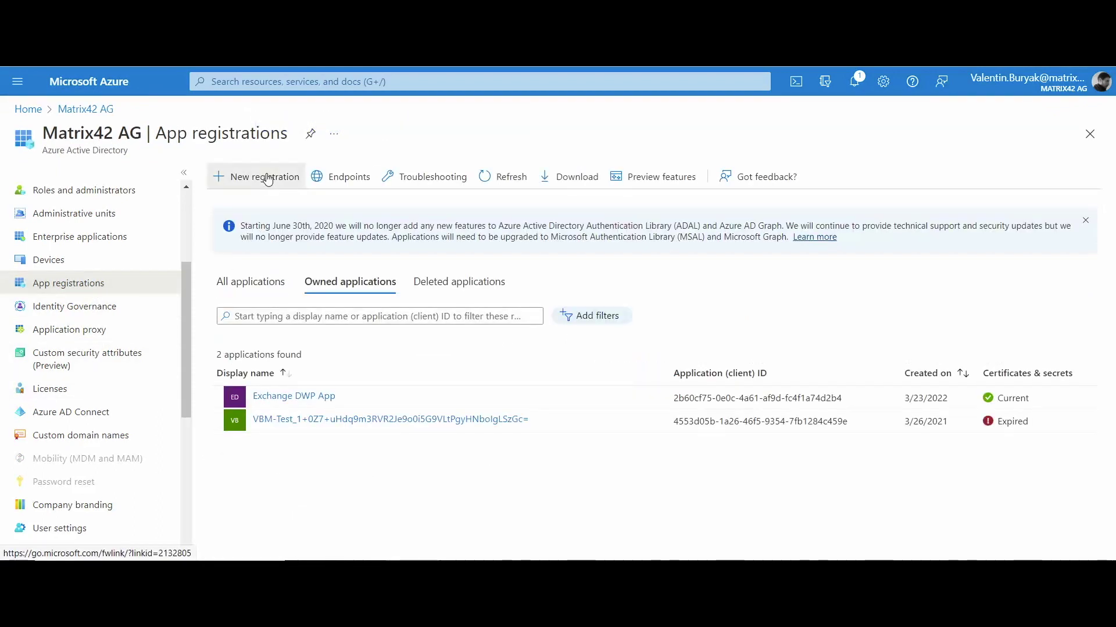
click(268, 178)
click(202, 232)
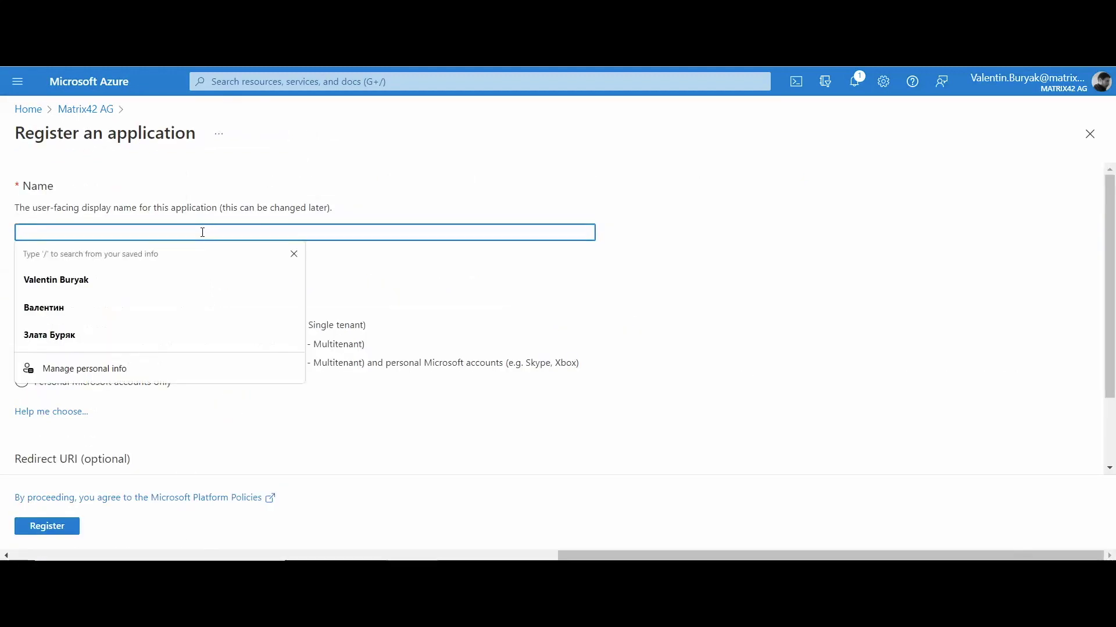
text(M)
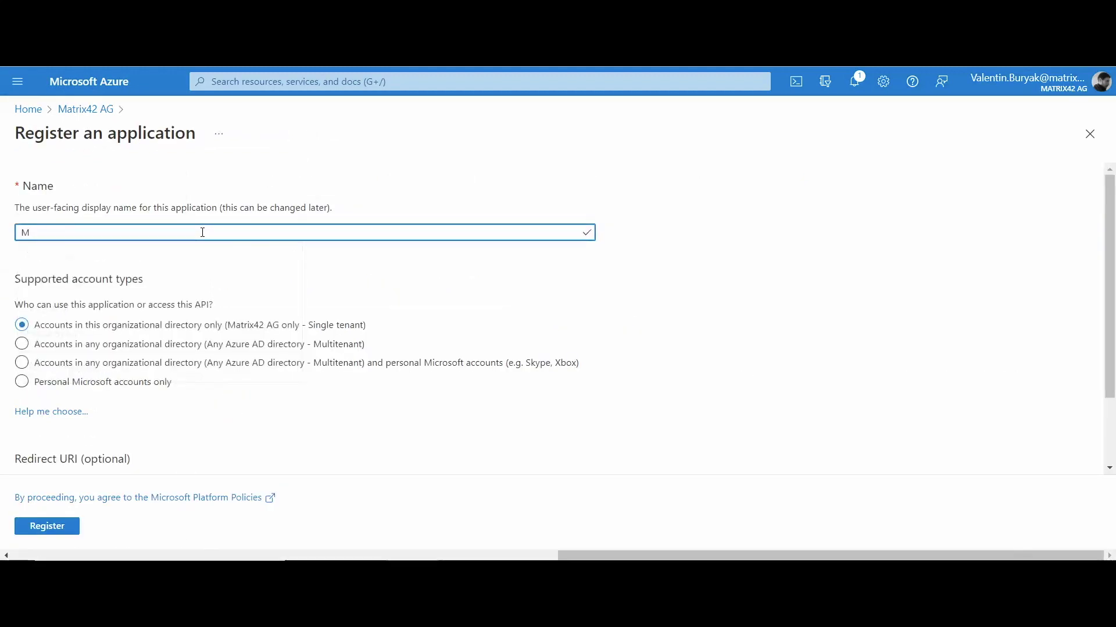
text(atrix)
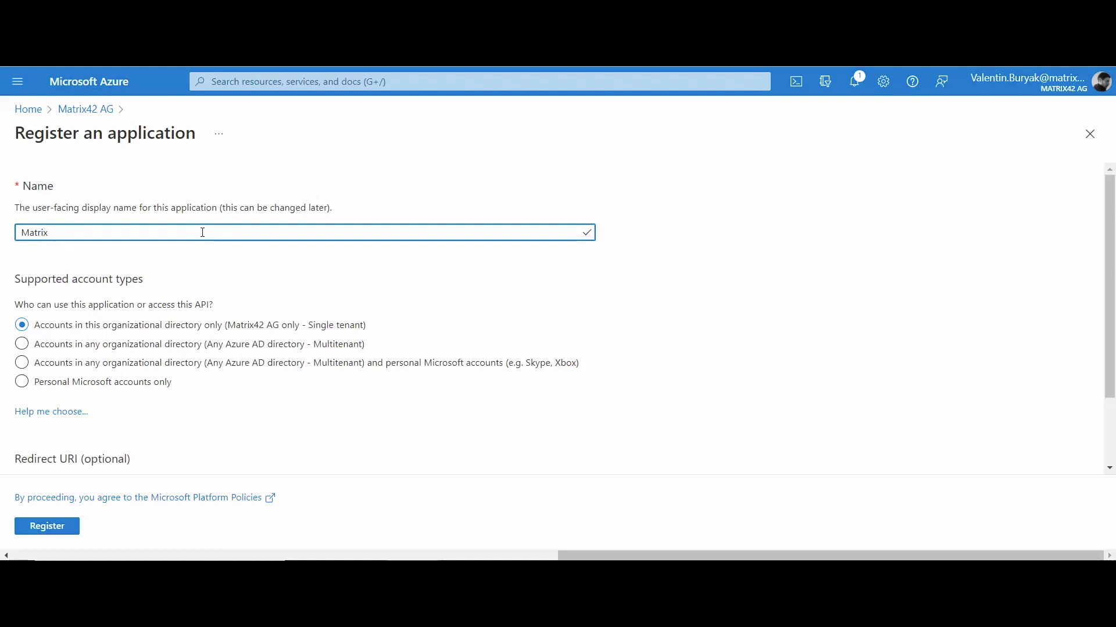
text(42 Exchange App)
Add the Web redirect URI ending in /wm/externalAuth/exchange and register the app
scroll(142, 377, down, 2)
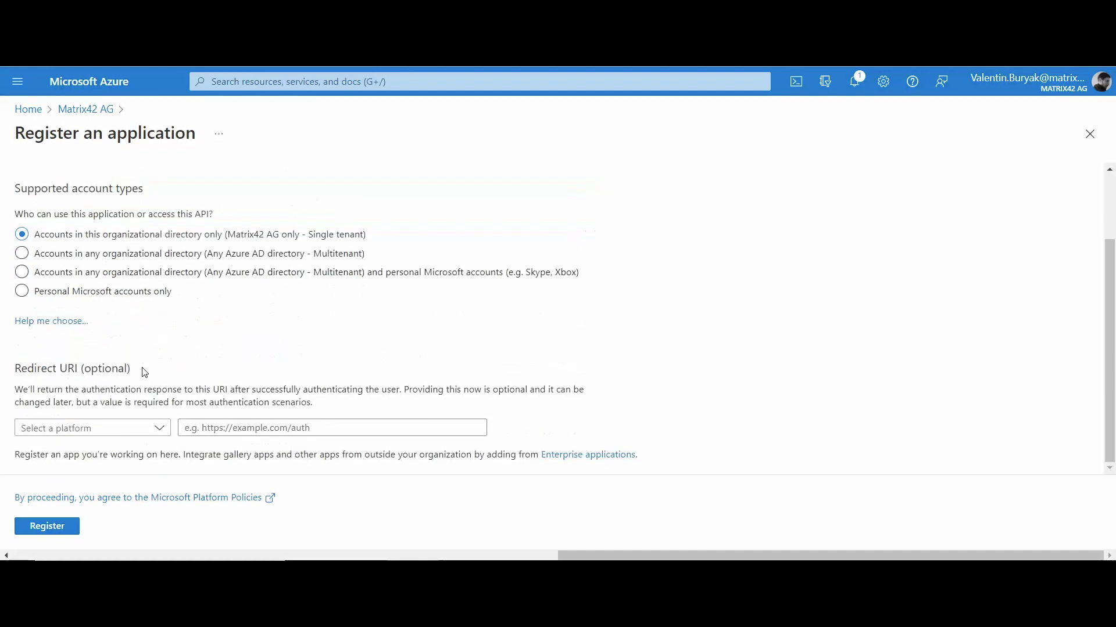
click(158, 428)
click(83, 472)
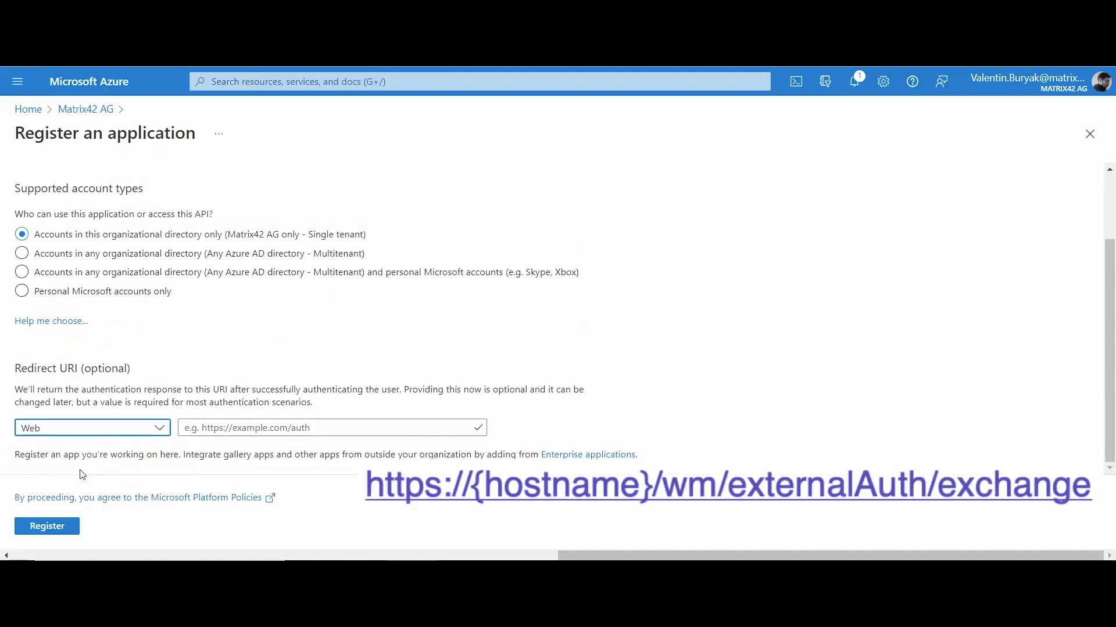
click(256, 428)
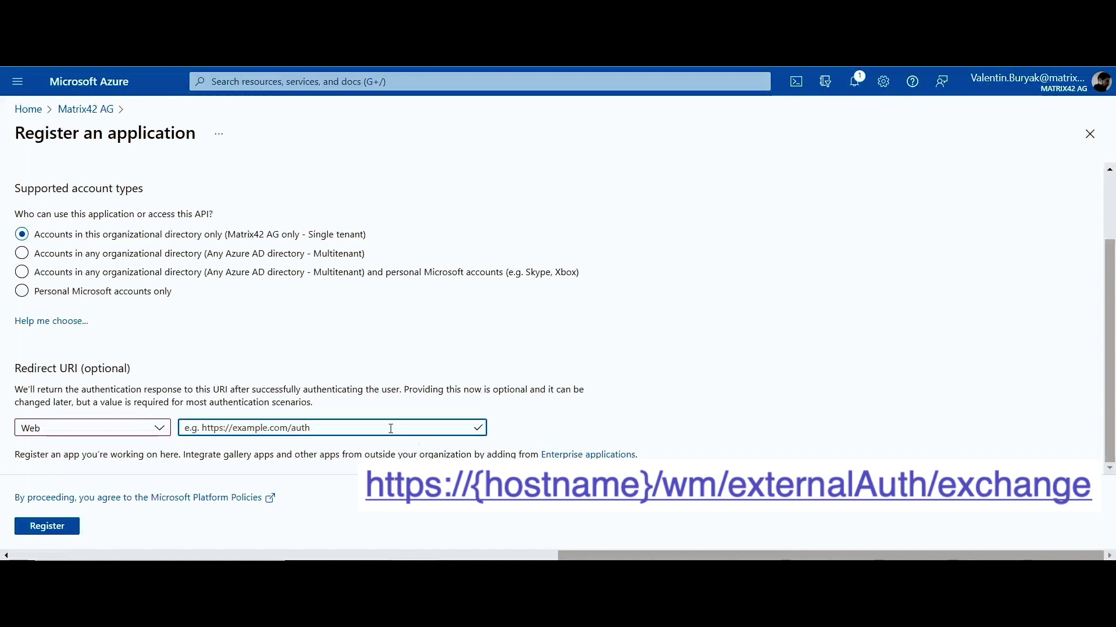
text(https://m42-nb-918.matrix42.de/wm/externalAuth/exchange)
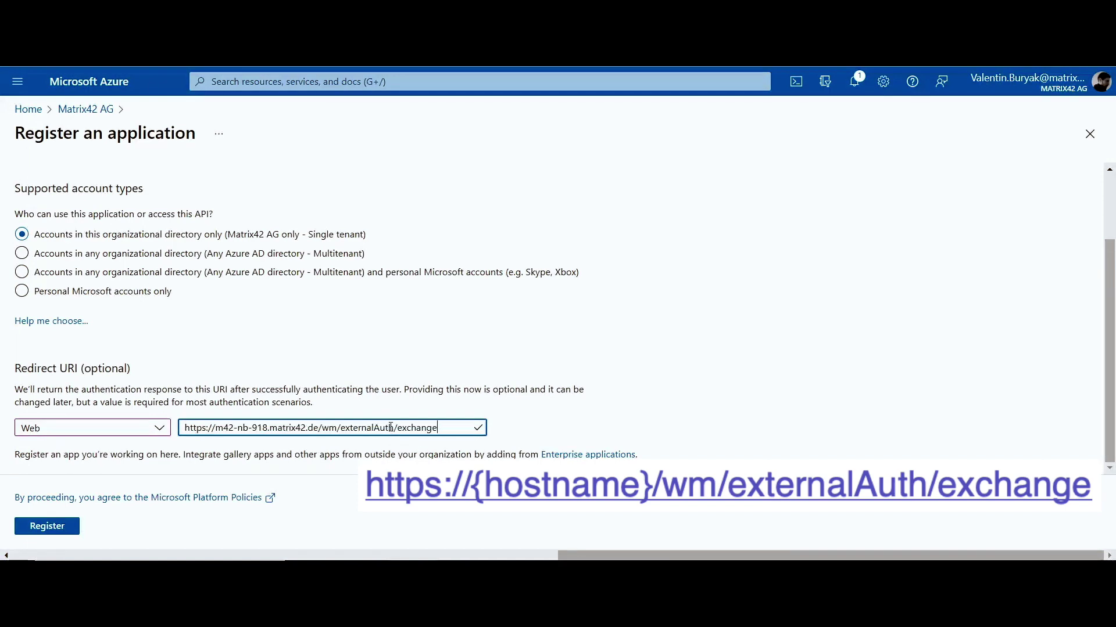
click(394, 412)
click(55, 527)
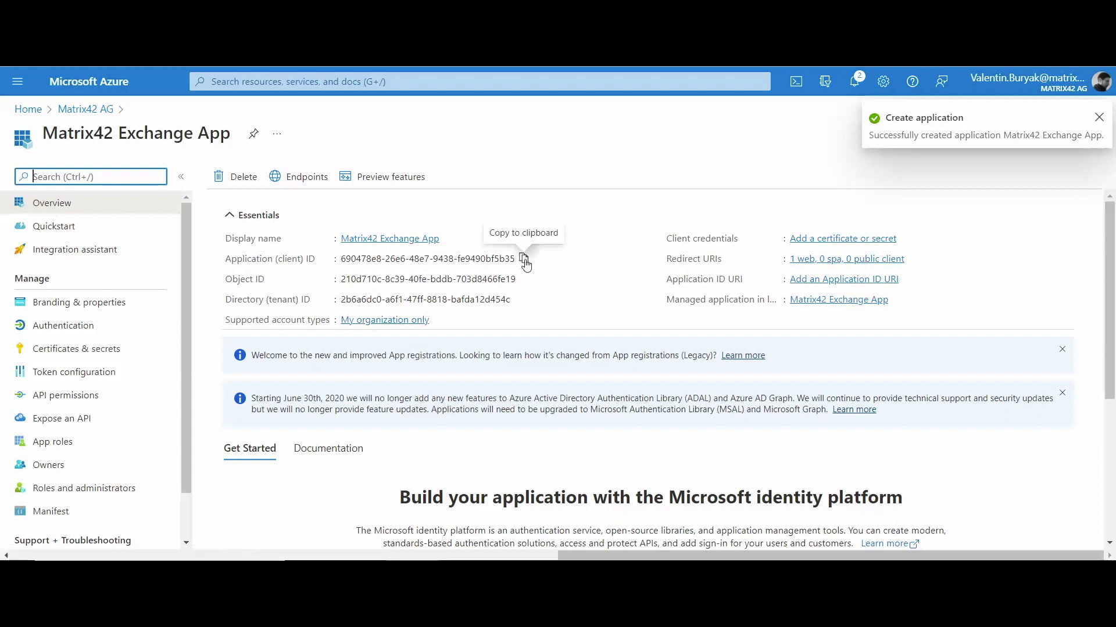
Copy the application client ID and directory tenant ID into the Matrix42 Client ID and Tenant fields
click(523, 258)
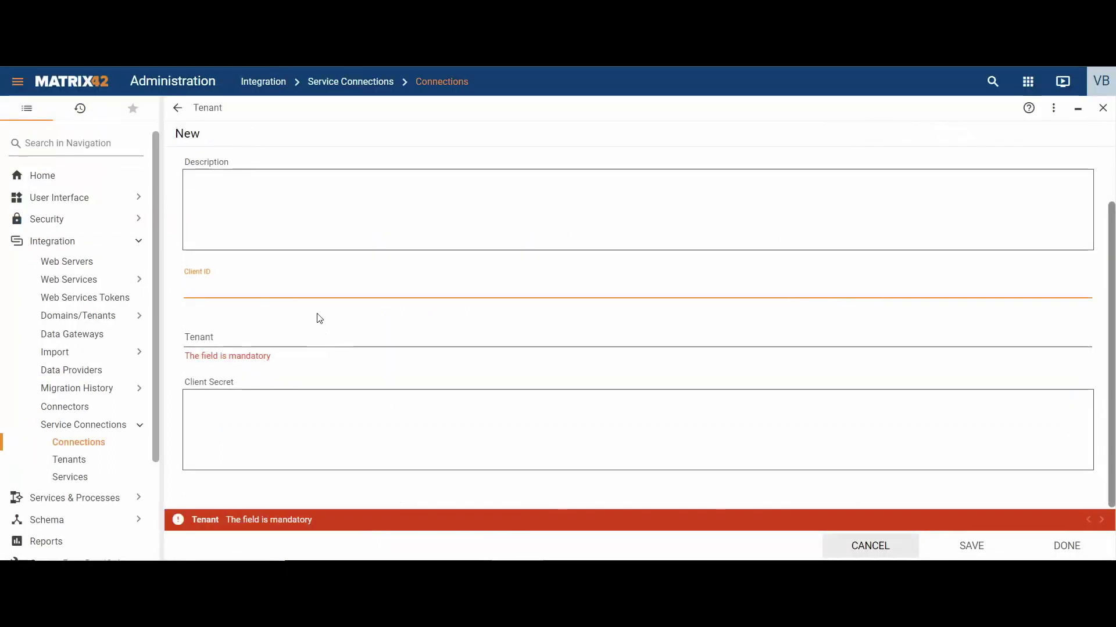
key(ctrl+v)
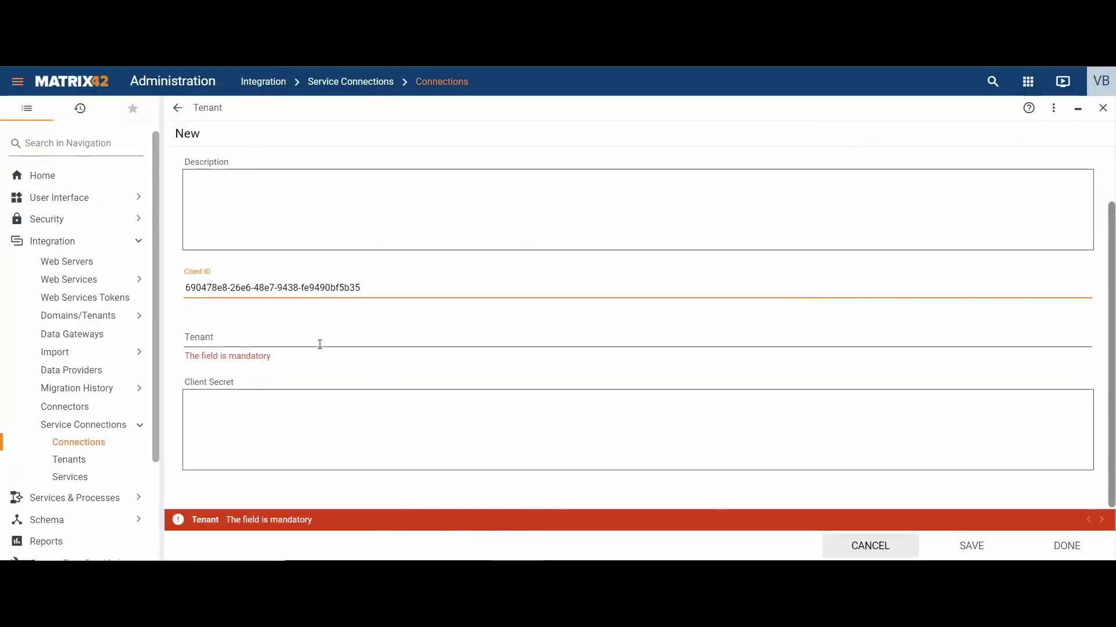
click(319, 342)
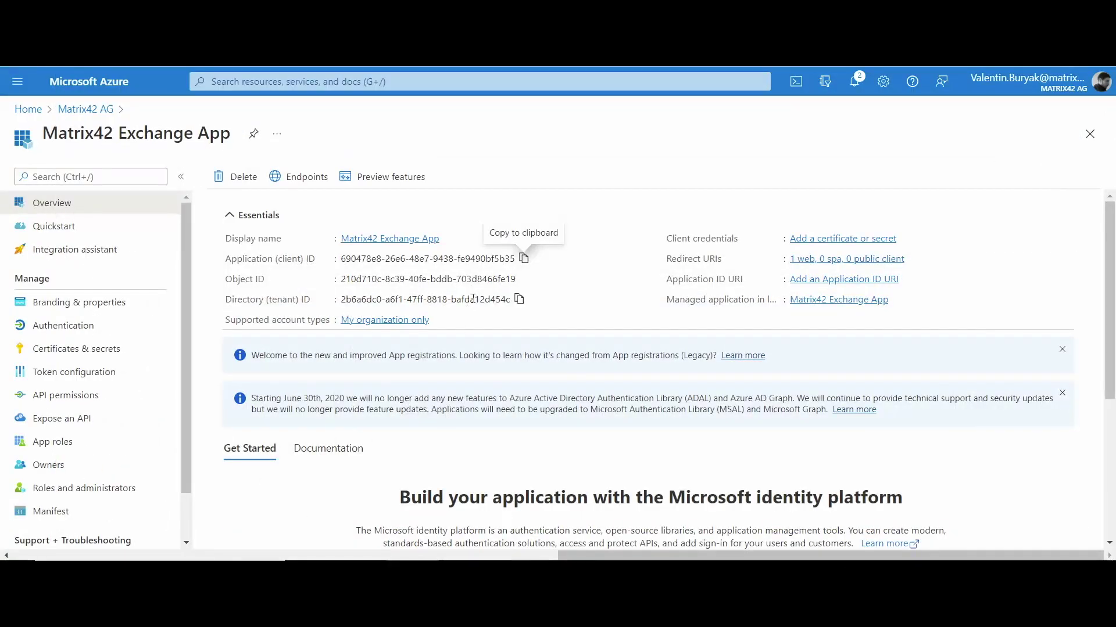
click(519, 300)
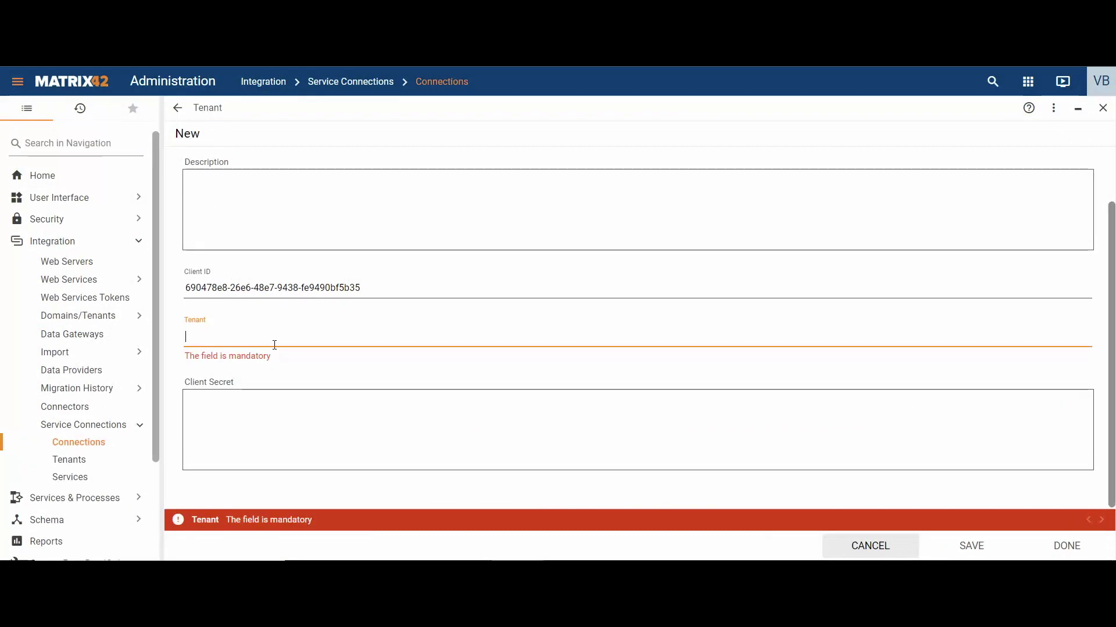
key(ctrl+v)
click(288, 405)
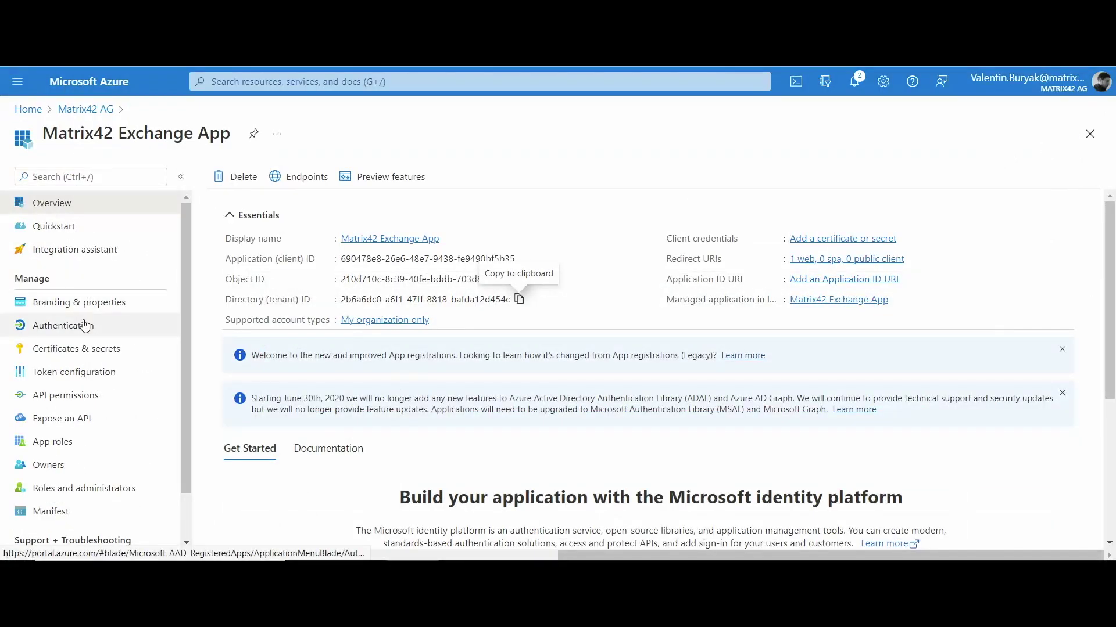
Enable access tokens and ID tokens on the app's Authentication page and save
click(86, 326)
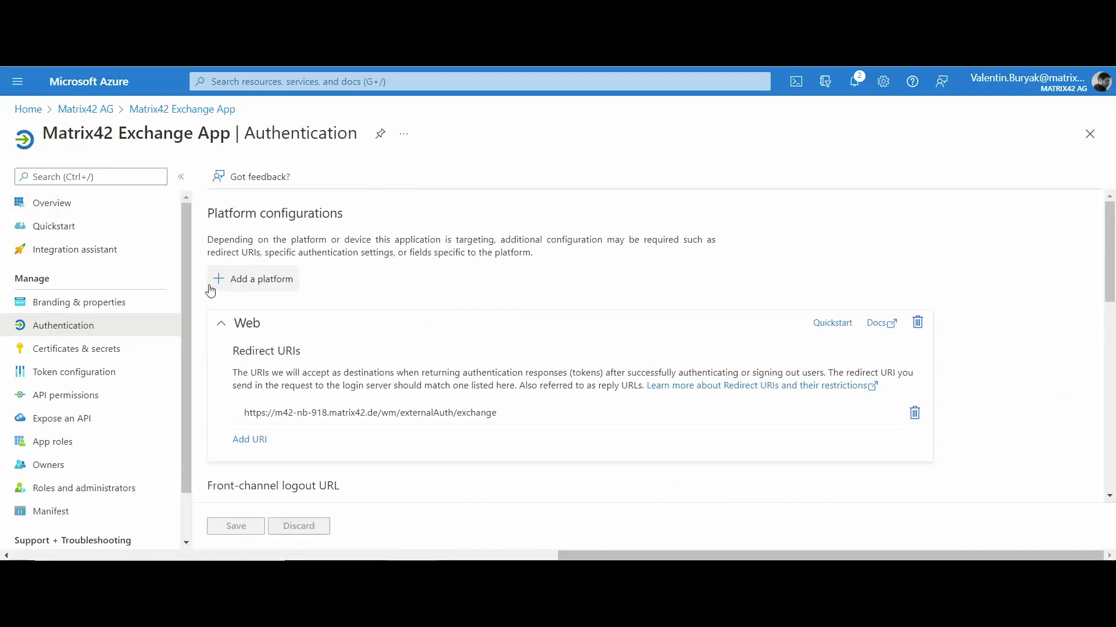
scroll(209, 288, down, 3)
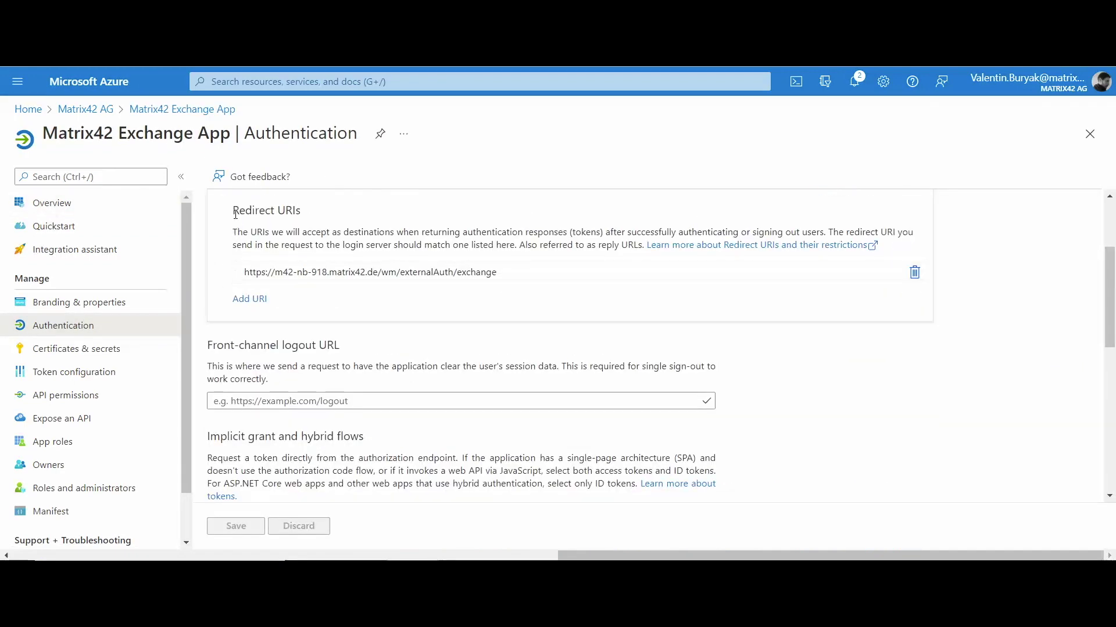
drag(235, 211, 307, 213)
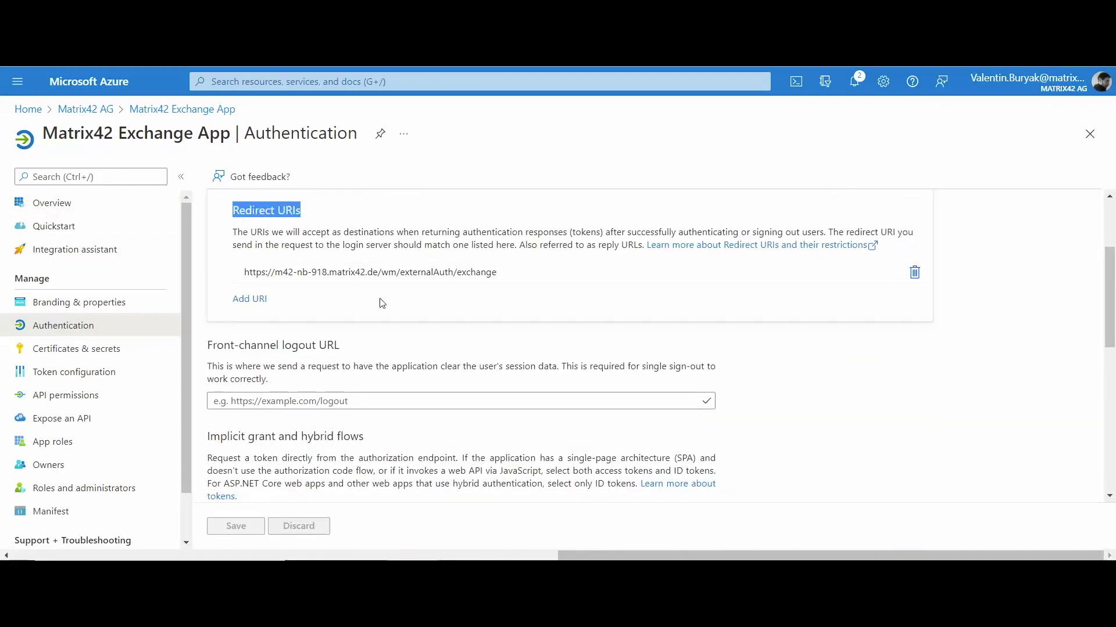
drag(380, 273, 555, 274)
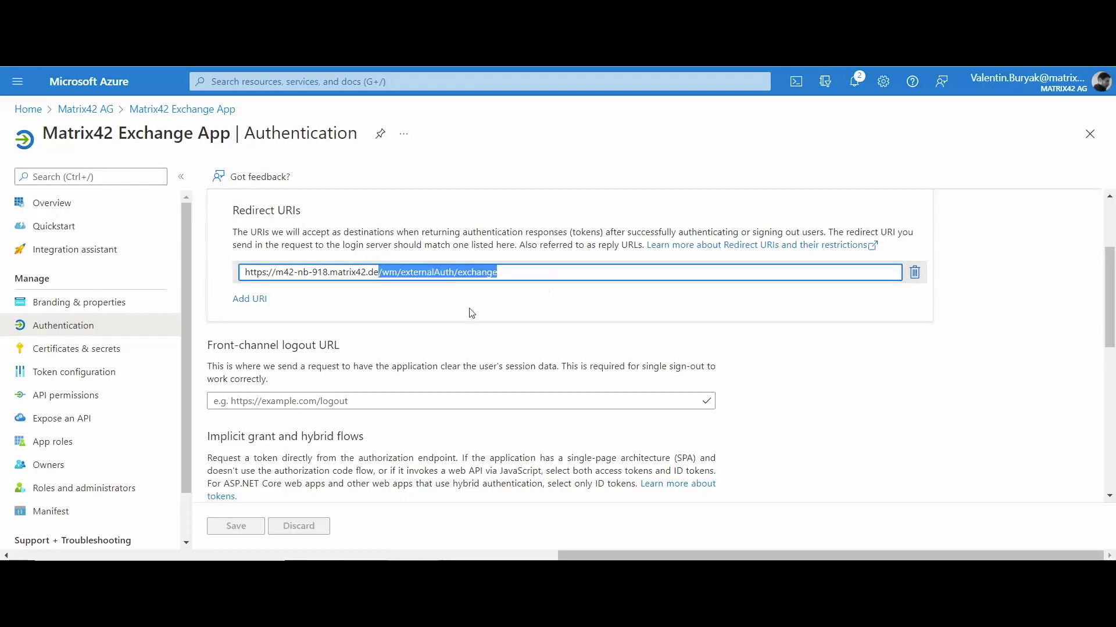
click(416, 343)
scroll(383, 357, down, 1)
scroll(249, 424, down, 1)
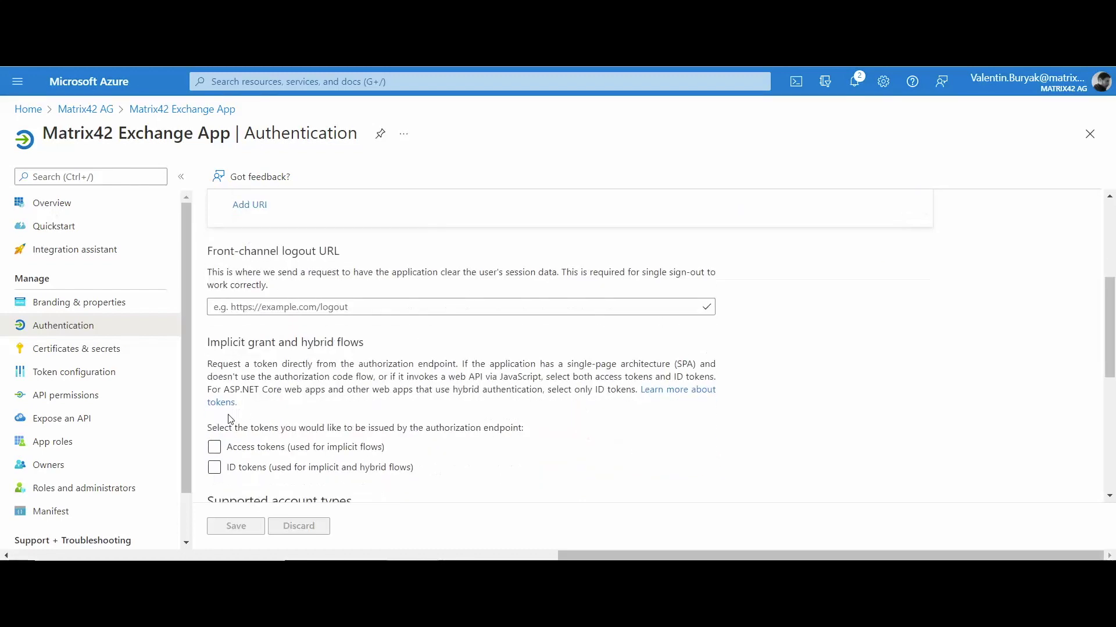
click(214, 447)
click(215, 469)
scroll(244, 453, down, 4)
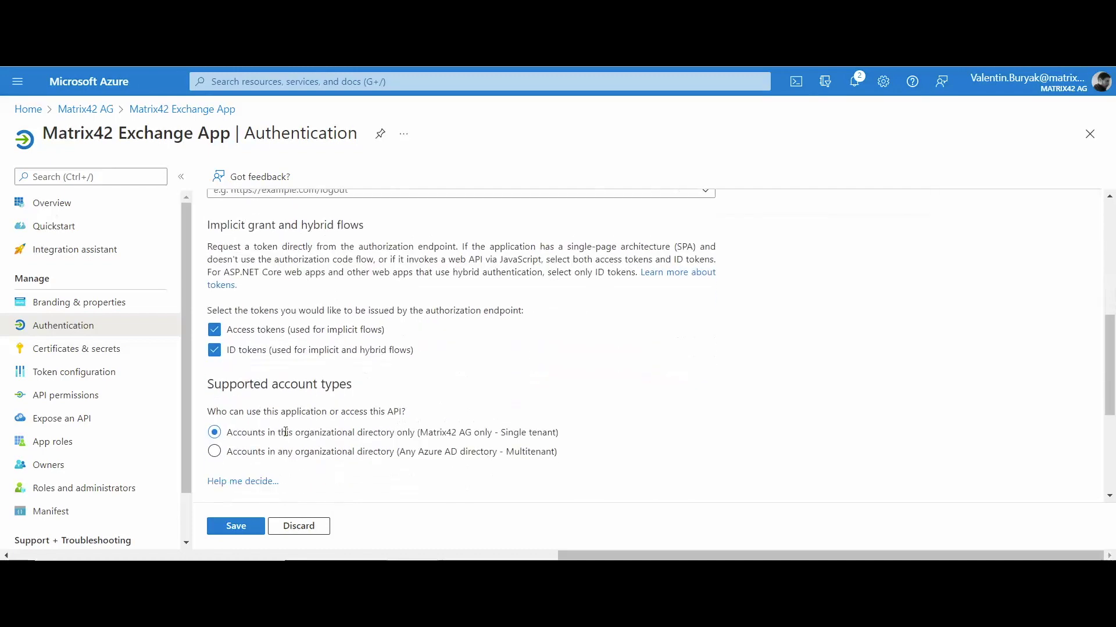
click(246, 528)
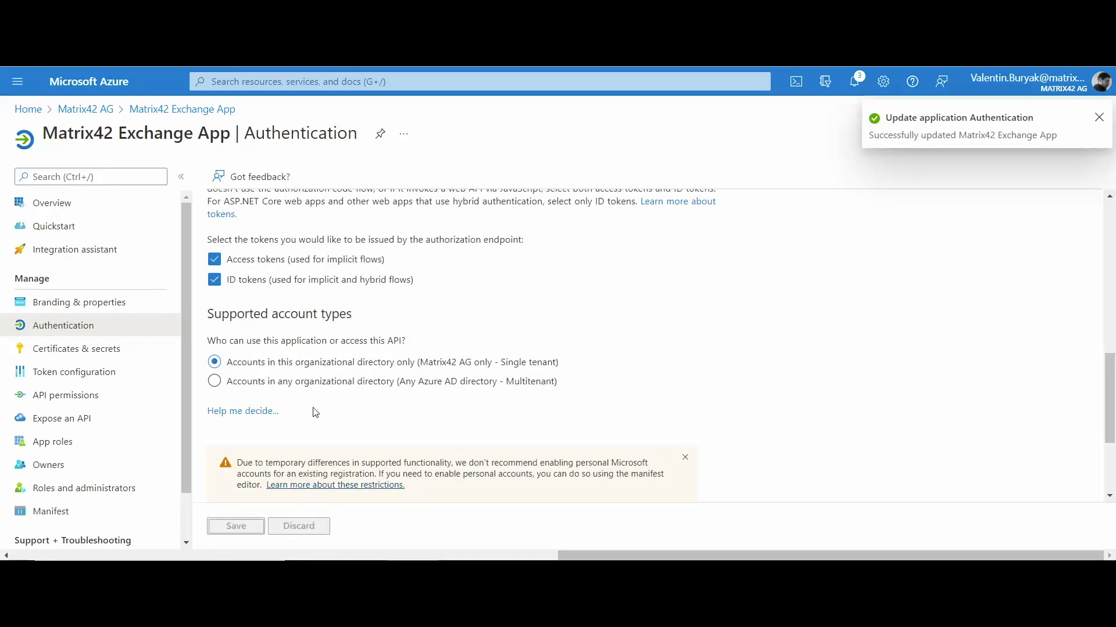
Add a client secret described 'Default' that expires after 24 months
click(95, 351)
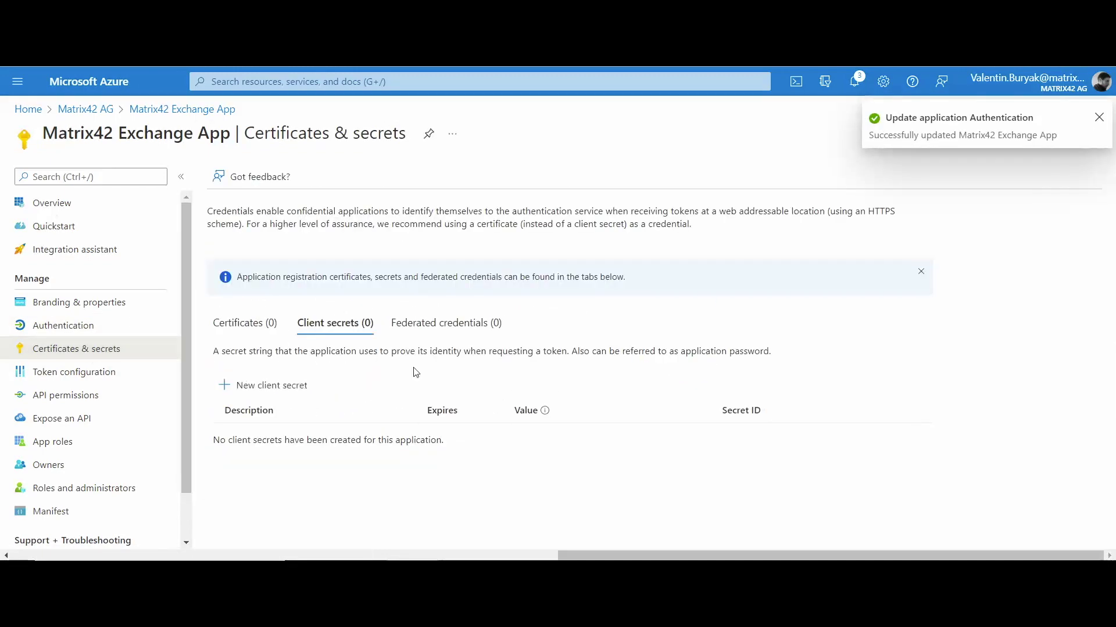
click(288, 387)
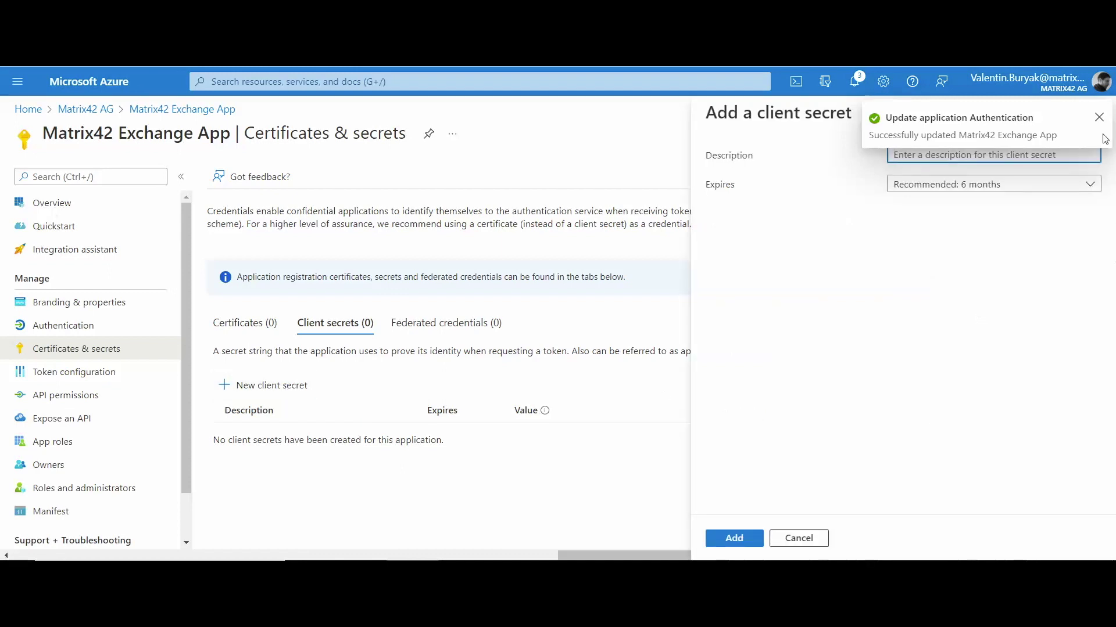
click(1099, 117)
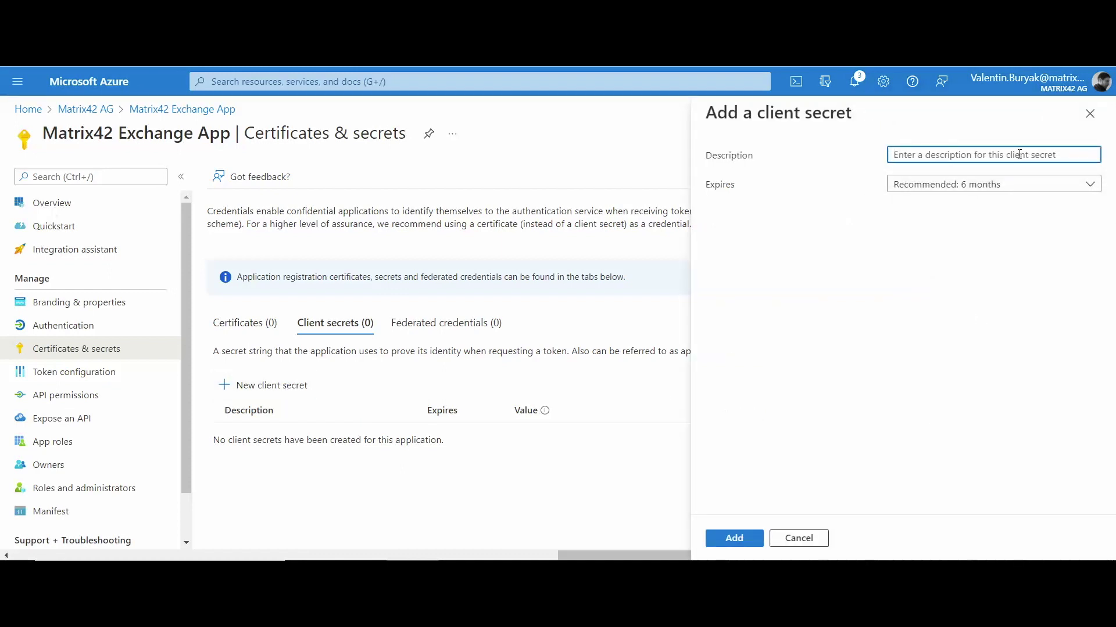
text(Default)
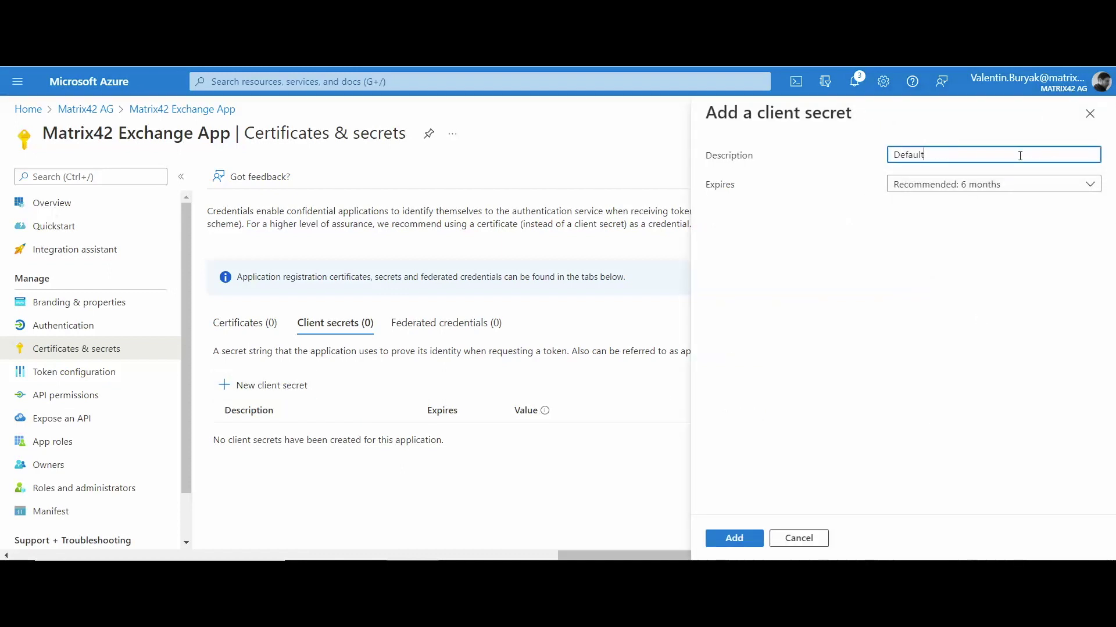
click(1089, 184)
click(939, 299)
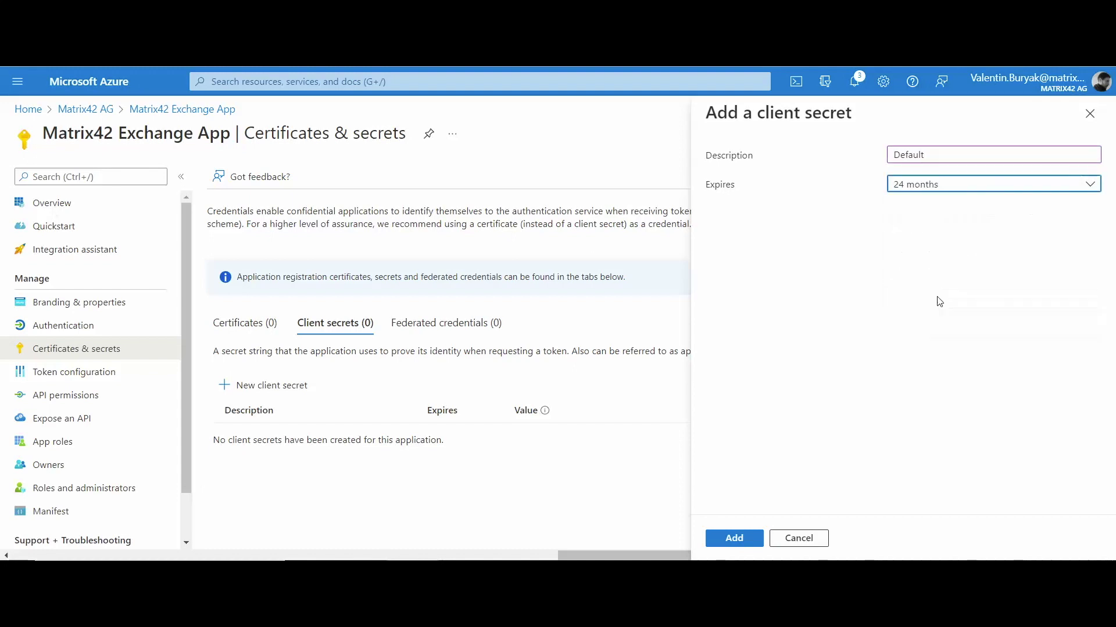
click(734, 538)
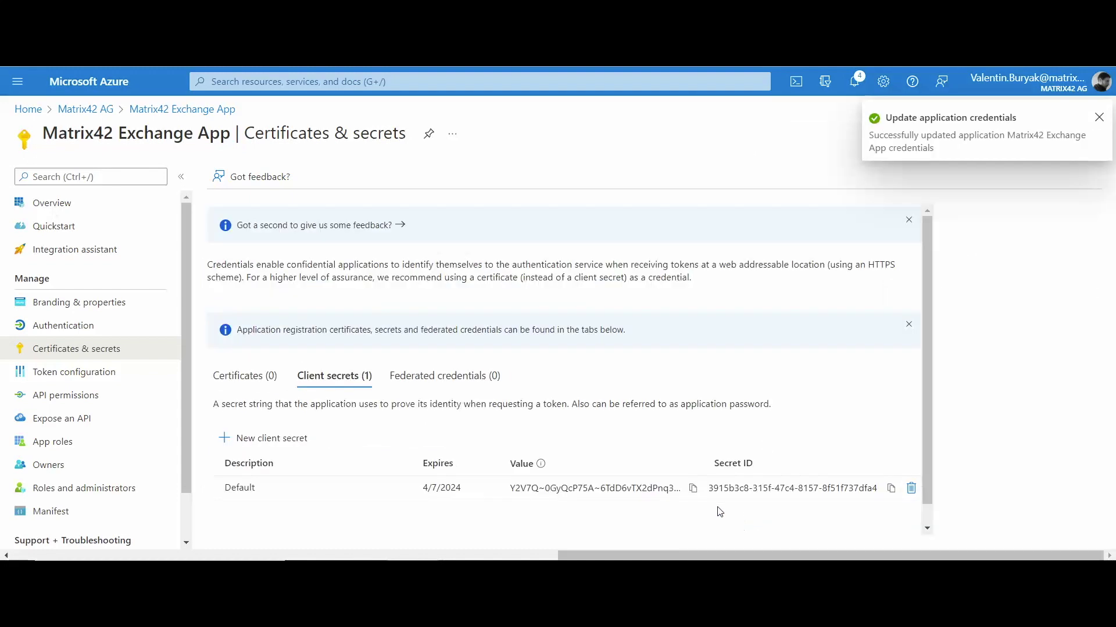
Paste the new secret's value into the tenant's Client Secret and save the tenant
click(692, 490)
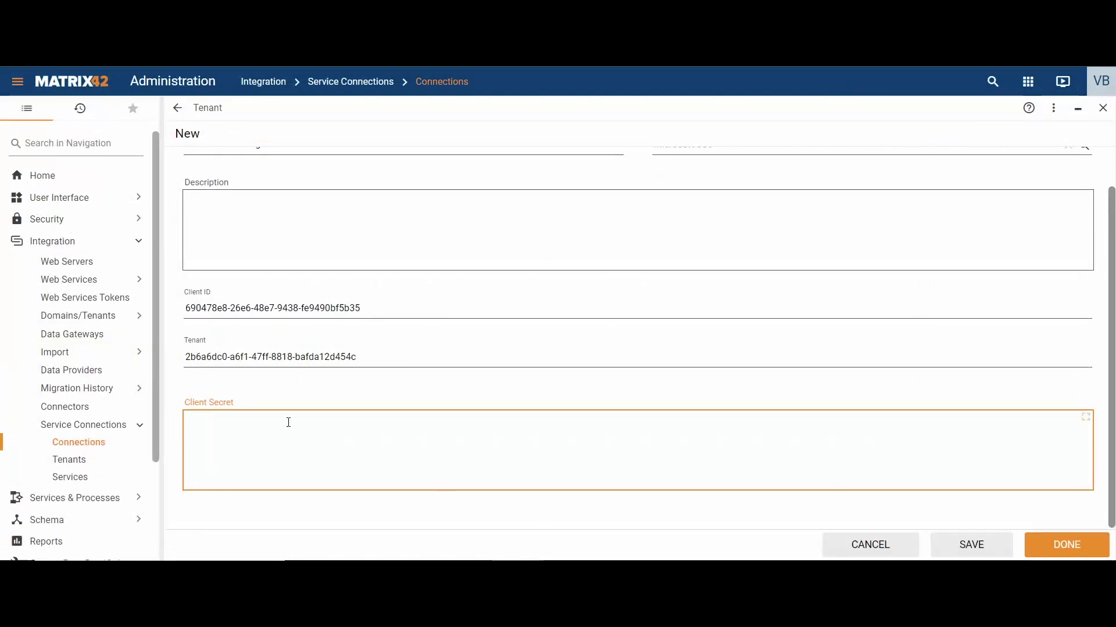
key(ctrl+v)
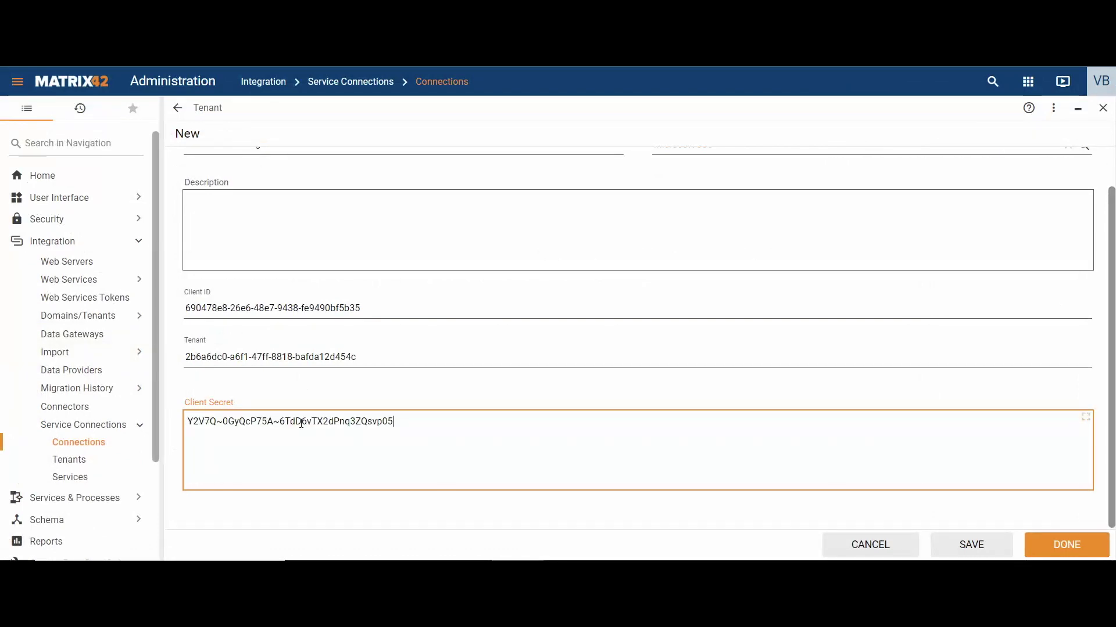
click(1082, 546)
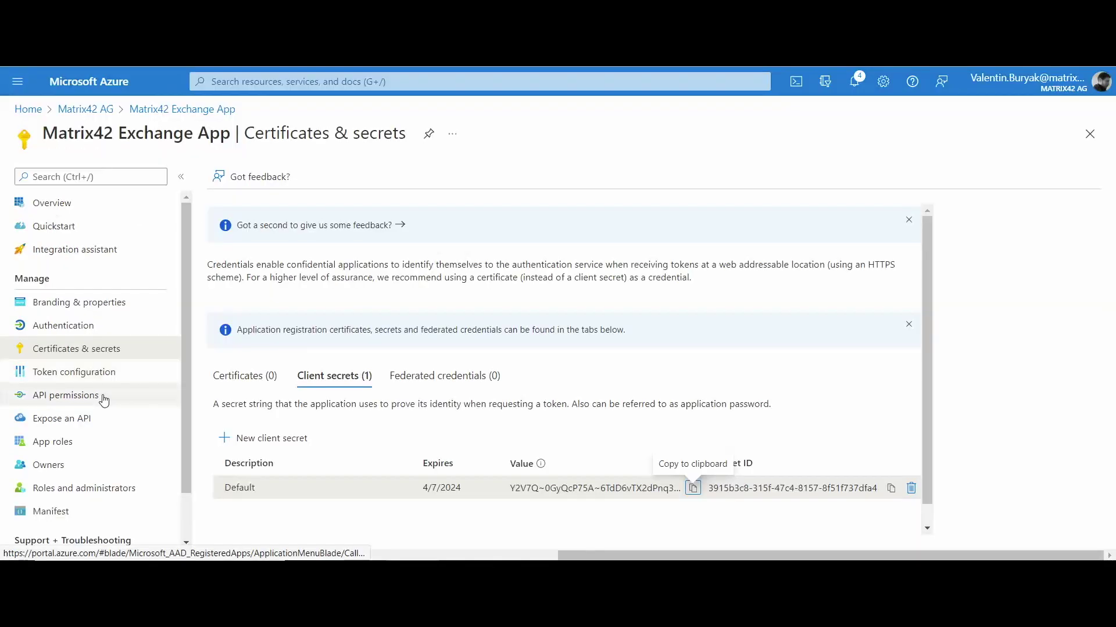
Remove the User.Read permission from the app's API permissions
click(104, 398)
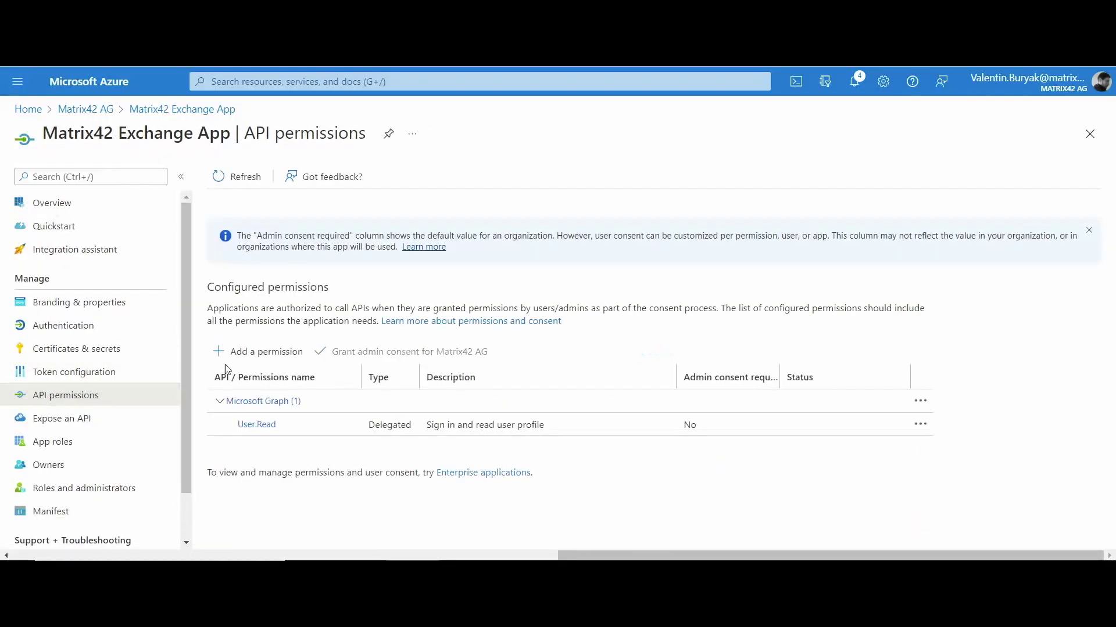
click(920, 424)
click(959, 431)
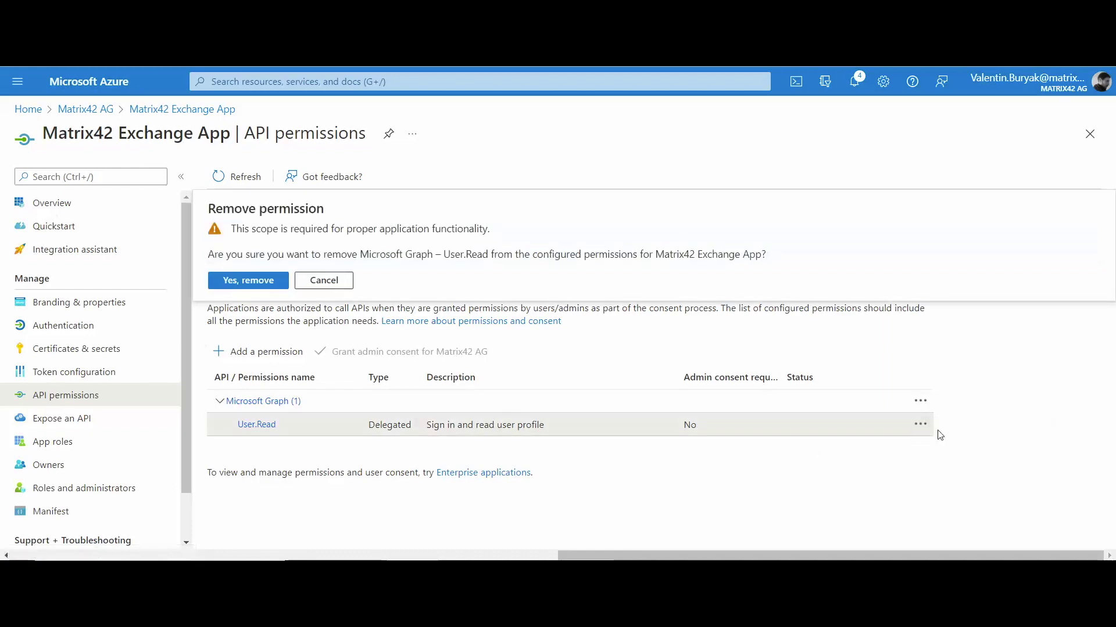
click(234, 281)
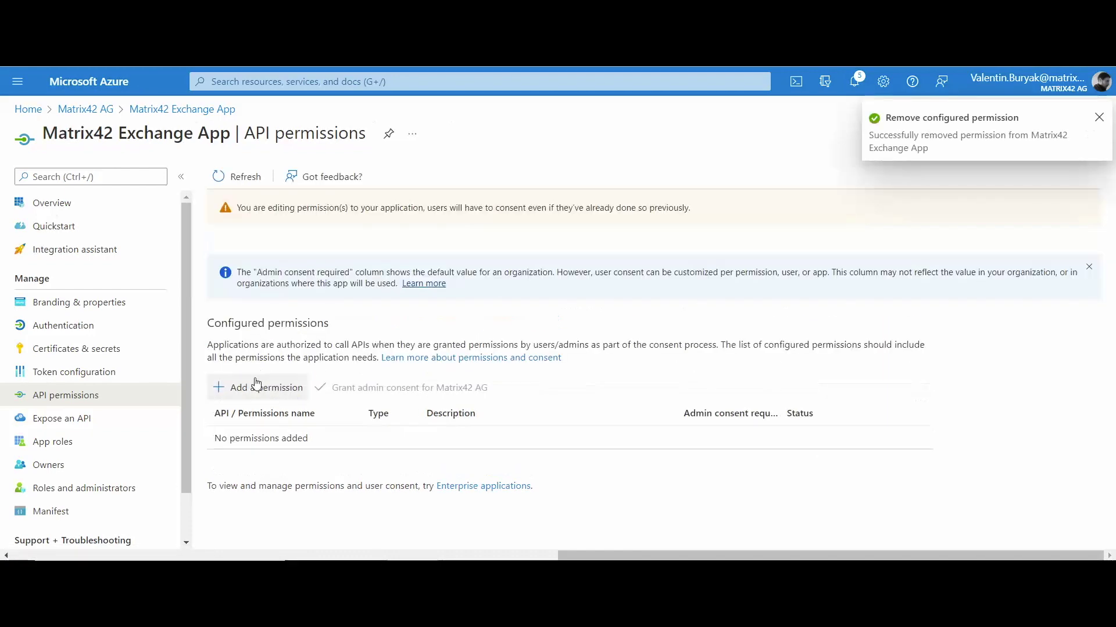
Add the delegated Microsoft Graph permission offline_access
click(258, 387)
click(604, 298)
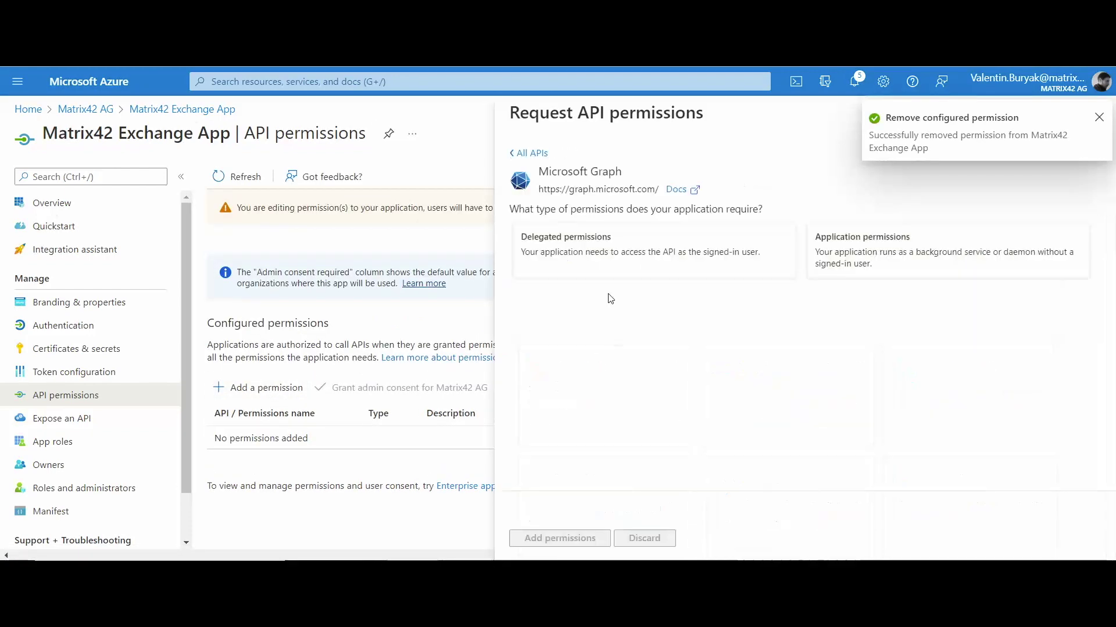
click(581, 260)
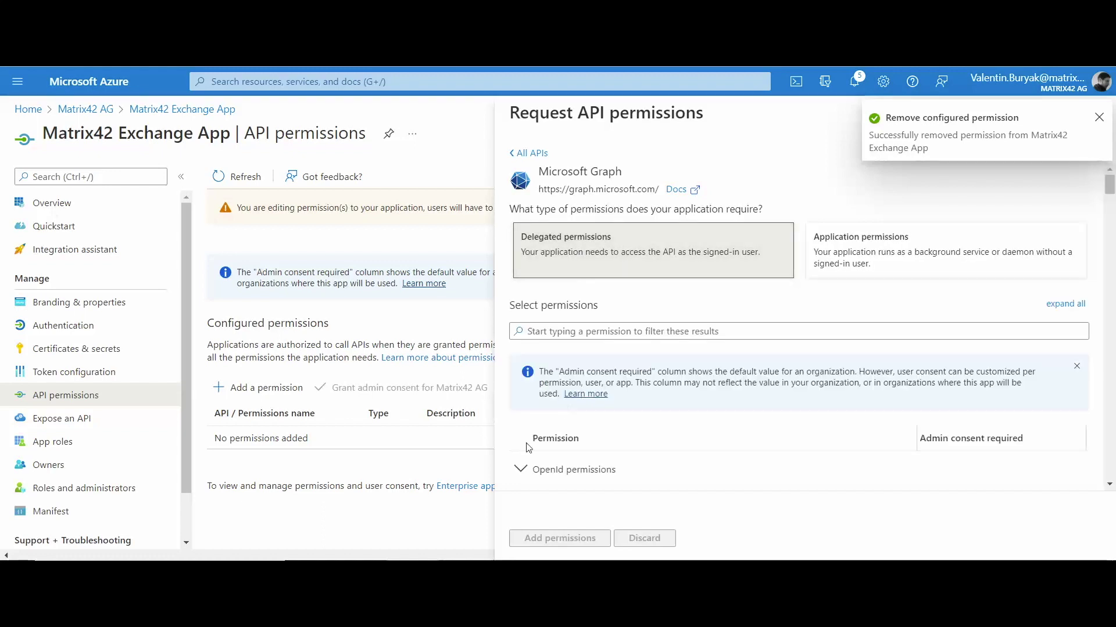
scroll(646, 403, down, 2)
click(581, 381)
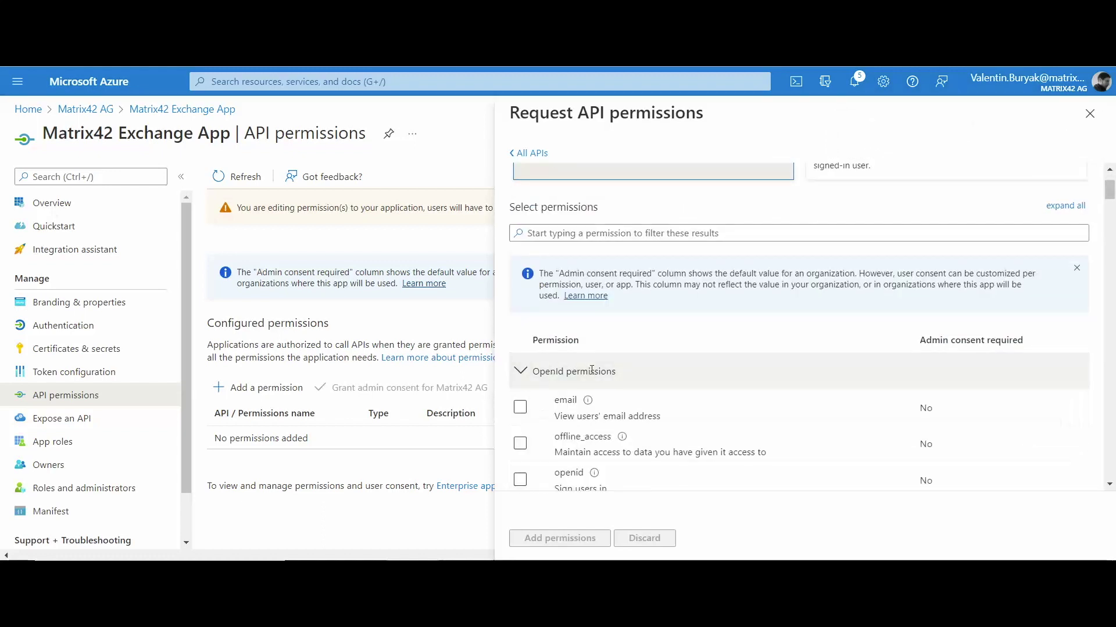
click(520, 444)
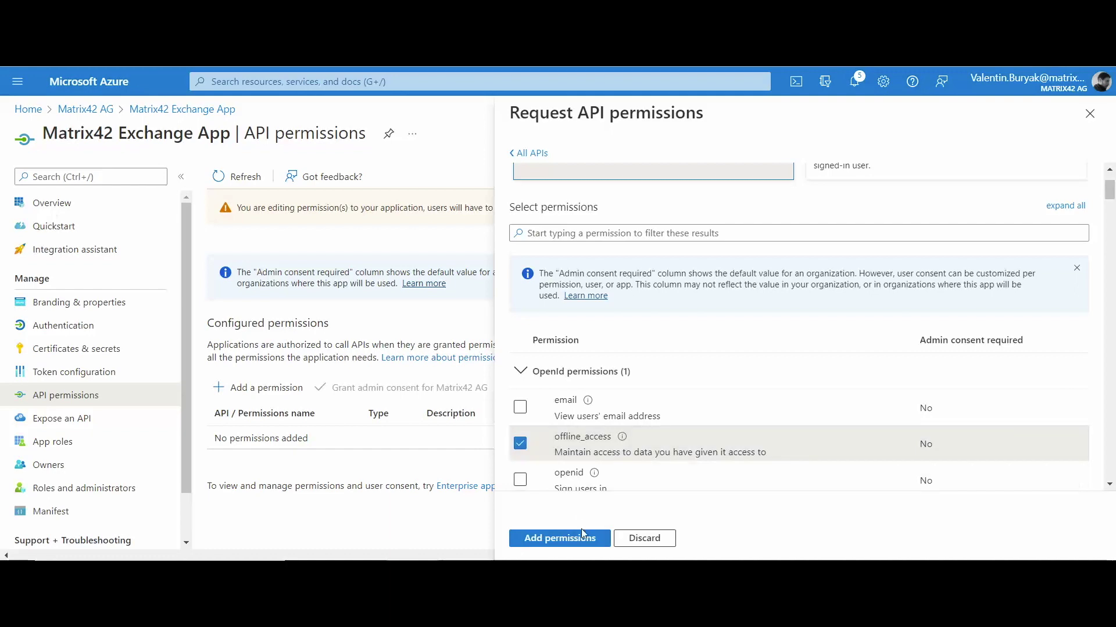
click(575, 537)
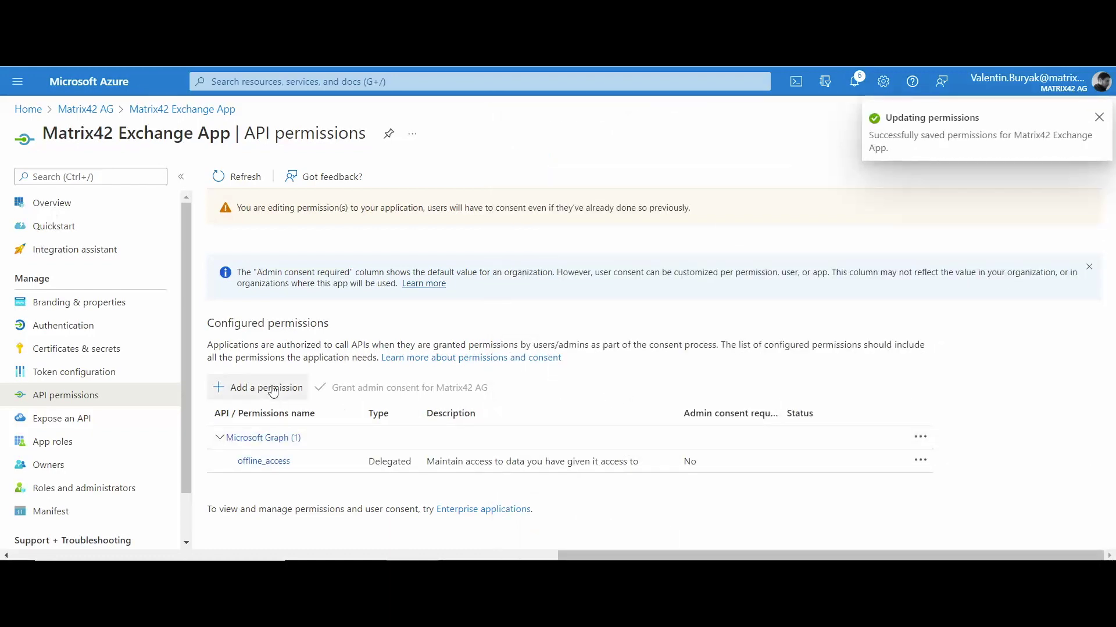
Add the delegated Microsoft Graph permission EWS.AccessAsUser.All
click(268, 388)
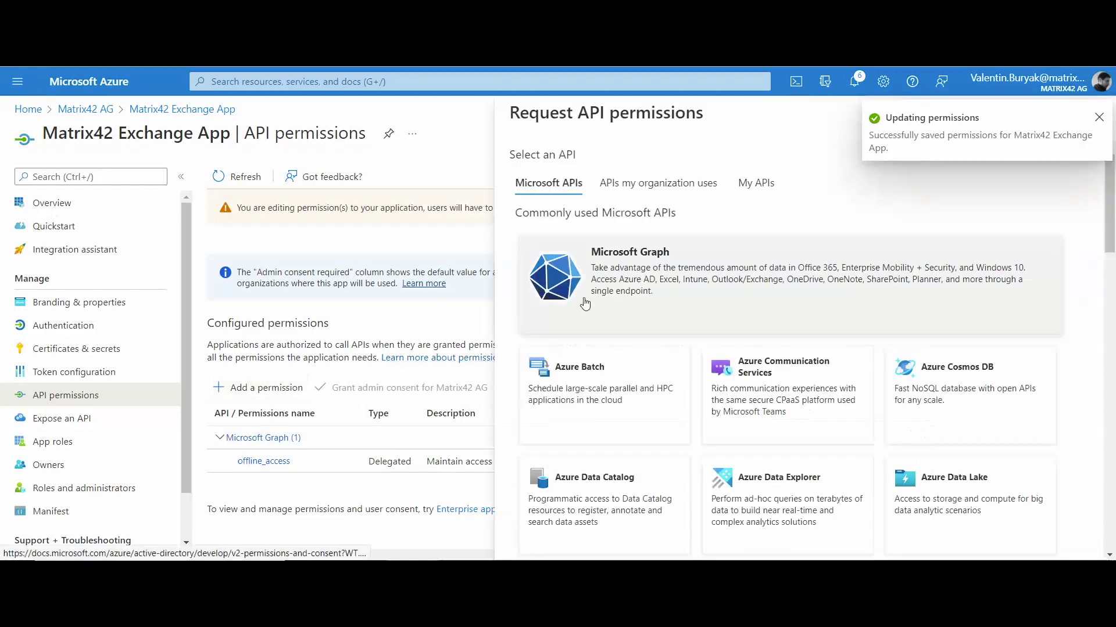
click(611, 294)
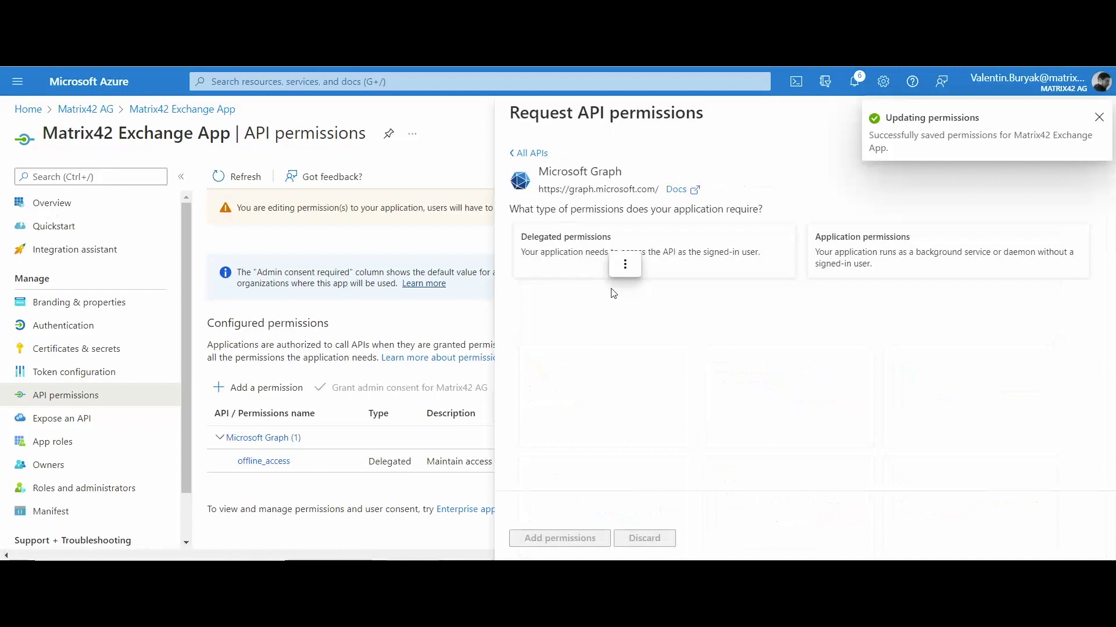
click(567, 251)
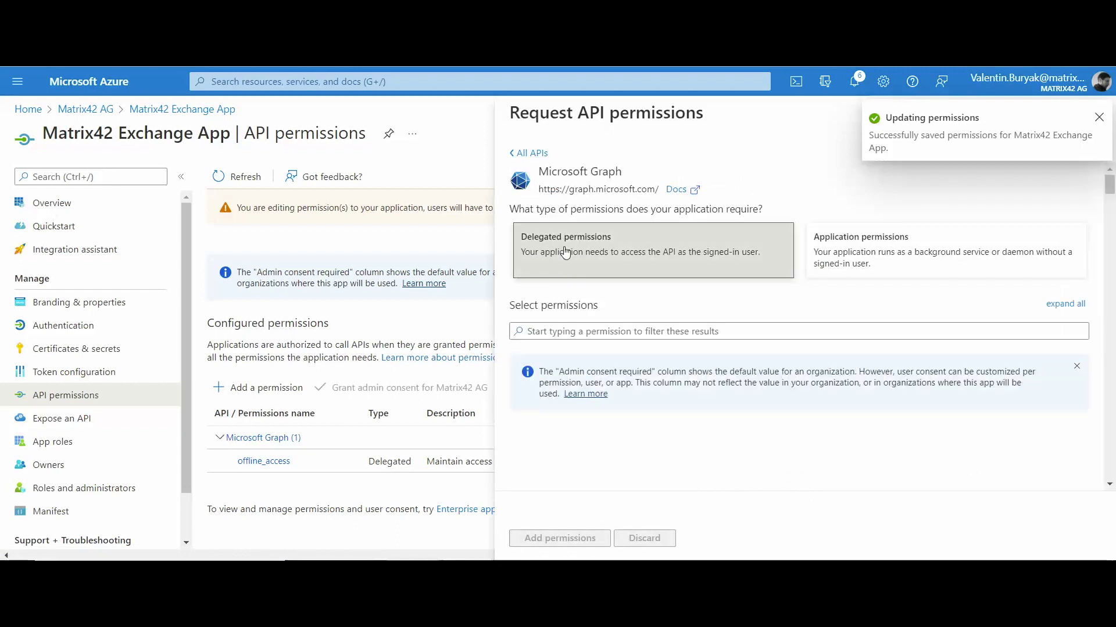
click(565, 332)
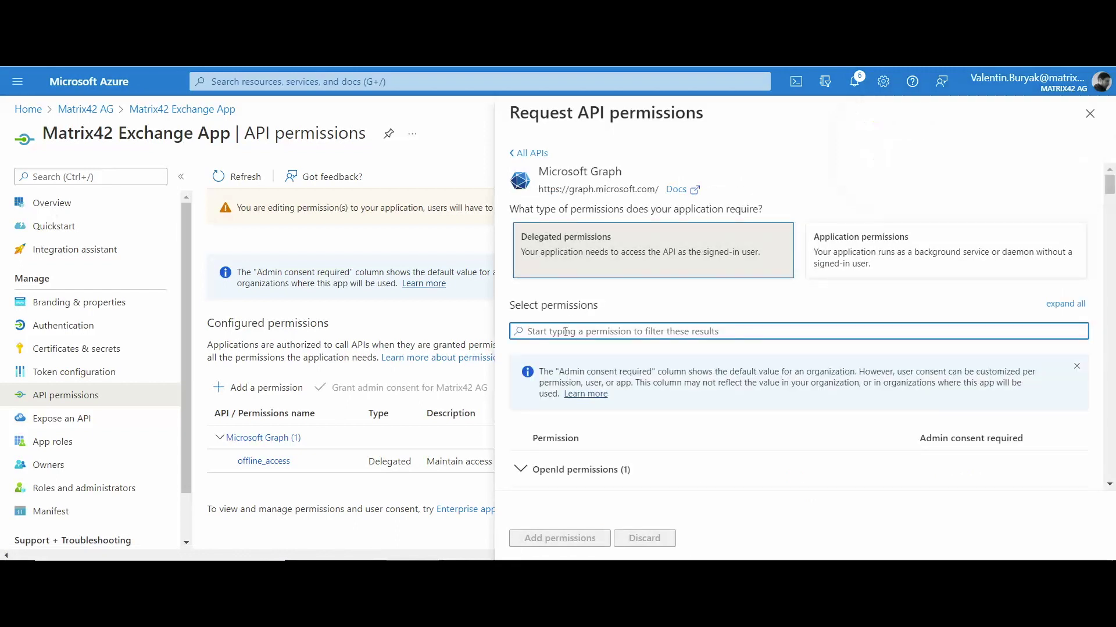
text(EWS)
click(520, 456)
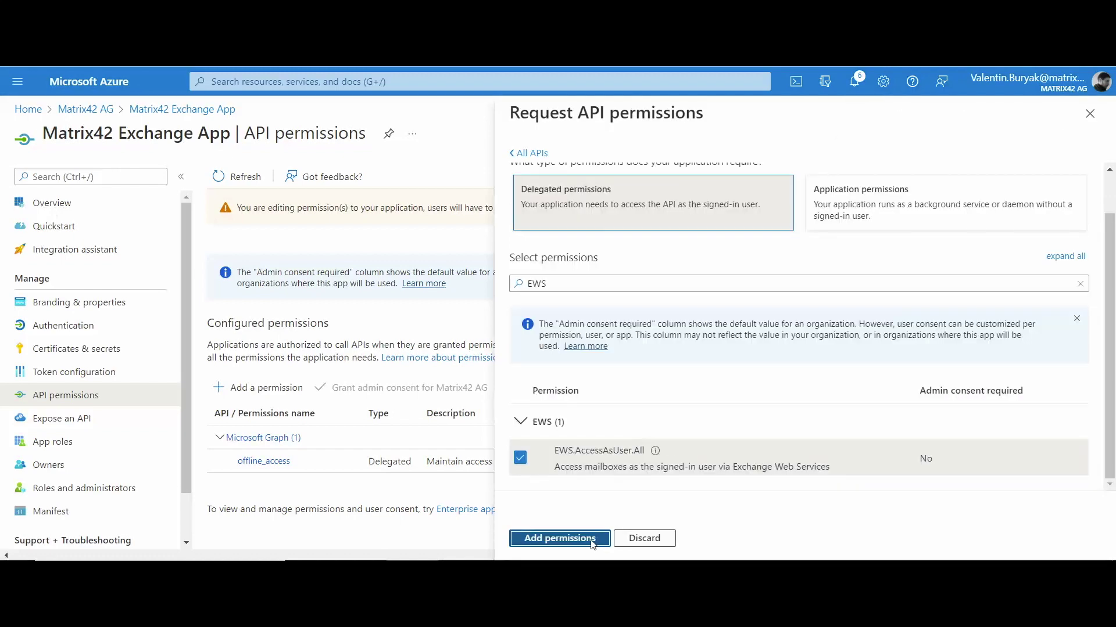
click(558, 538)
Add the delegated Microsoft Graph permission SMTP.Send
click(258, 387)
click(563, 295)
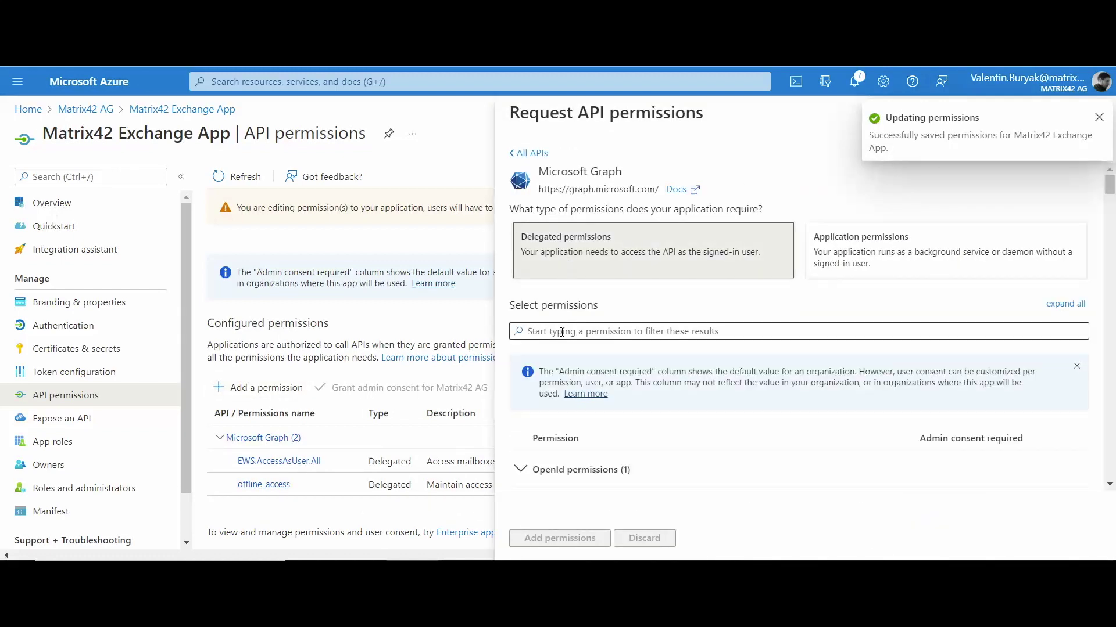
text(SMTP.)
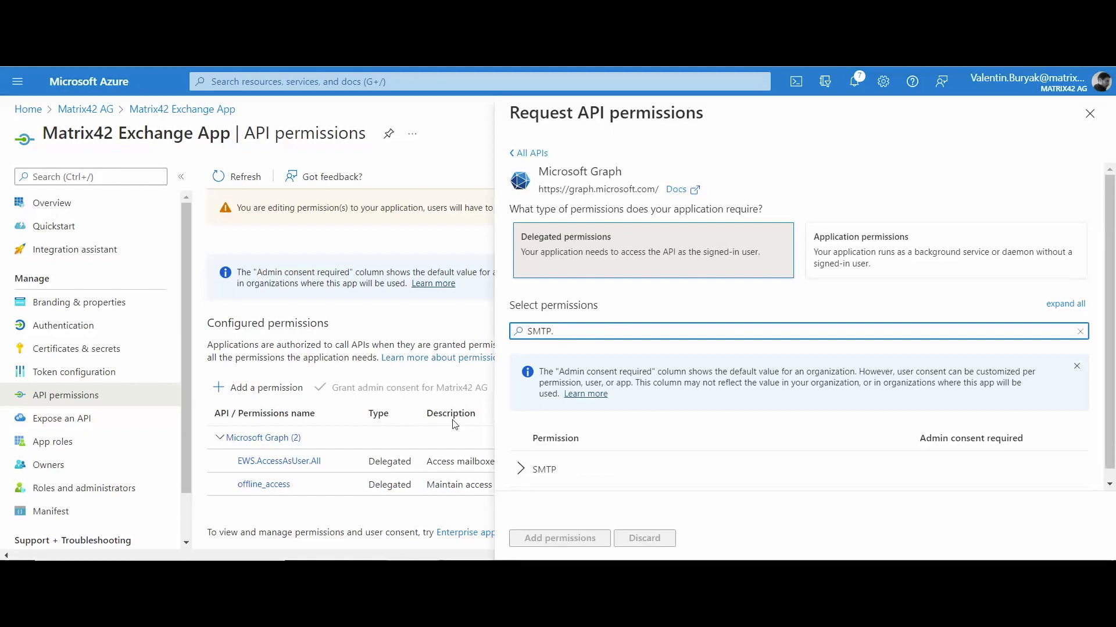
scroll(561, 440, down, 2)
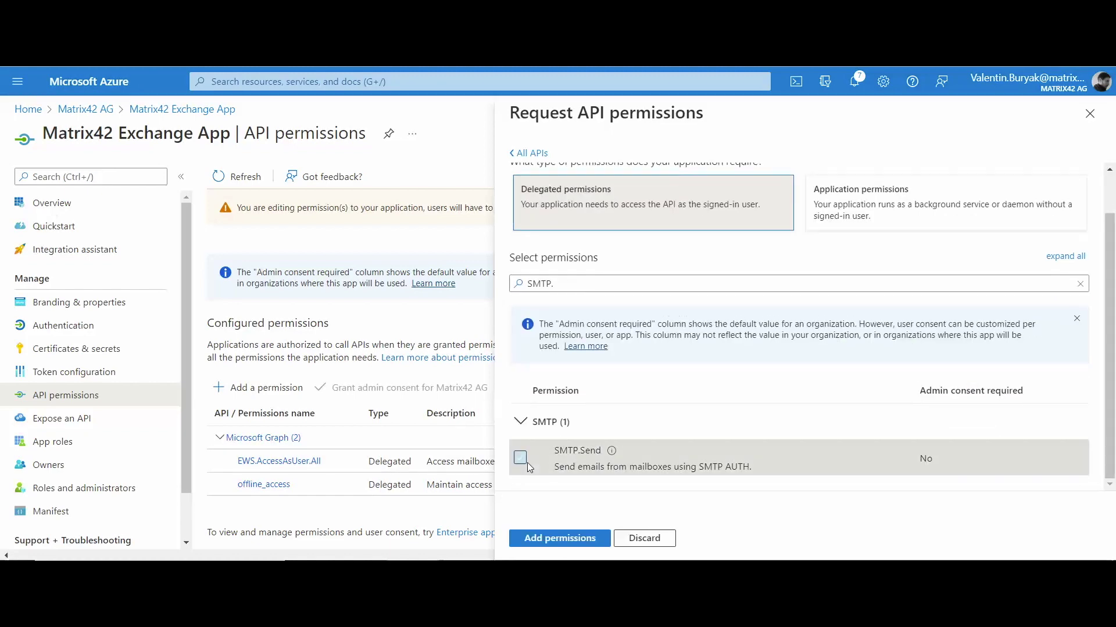
click(520, 459)
click(586, 538)
Add the delegated Microsoft Graph permission Mail.Send
click(261, 388)
click(585, 296)
click(548, 331)
text(Mail)
click(543, 469)
scroll(606, 407, down, 3)
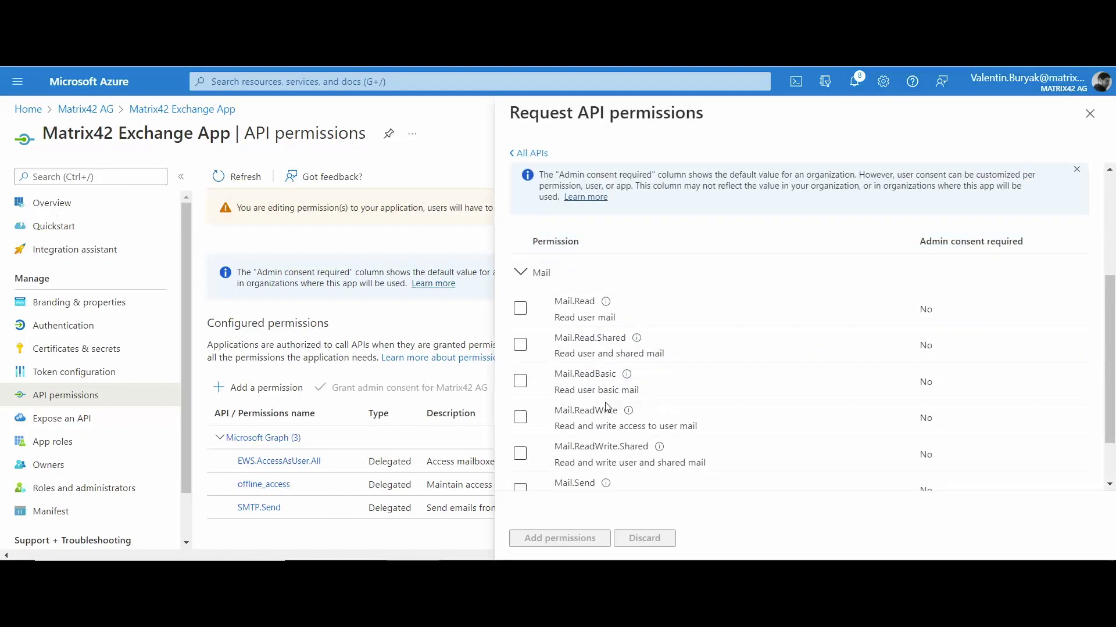
scroll(521, 424, down, 1)
click(520, 441)
click(578, 539)
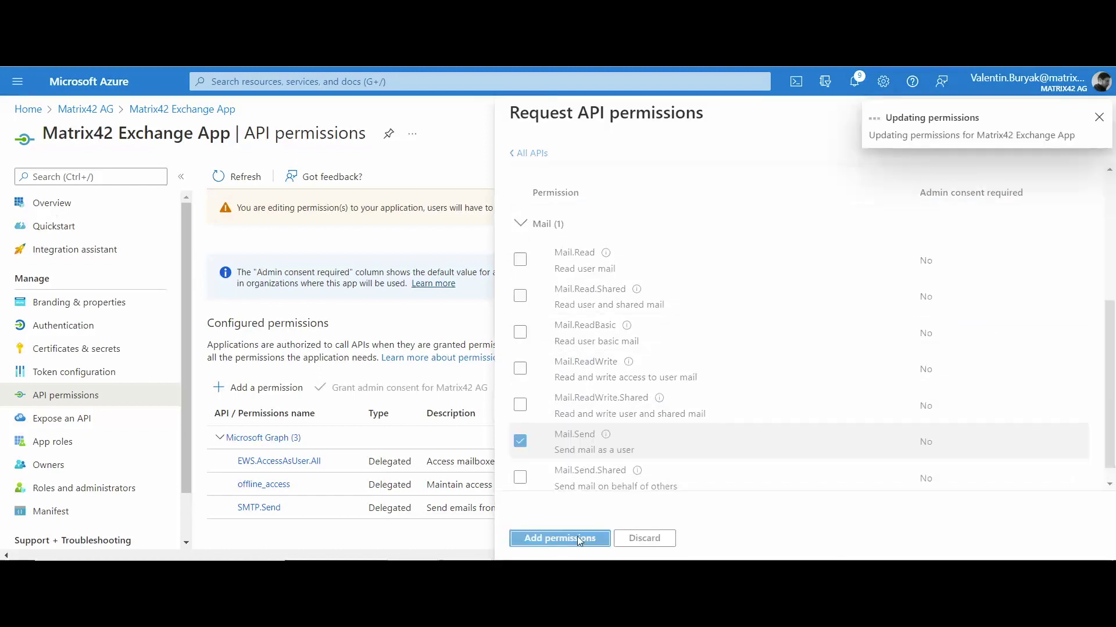
Refresh the configured permissions list and clear the portal notifications
scroll(563, 465, down, 1)
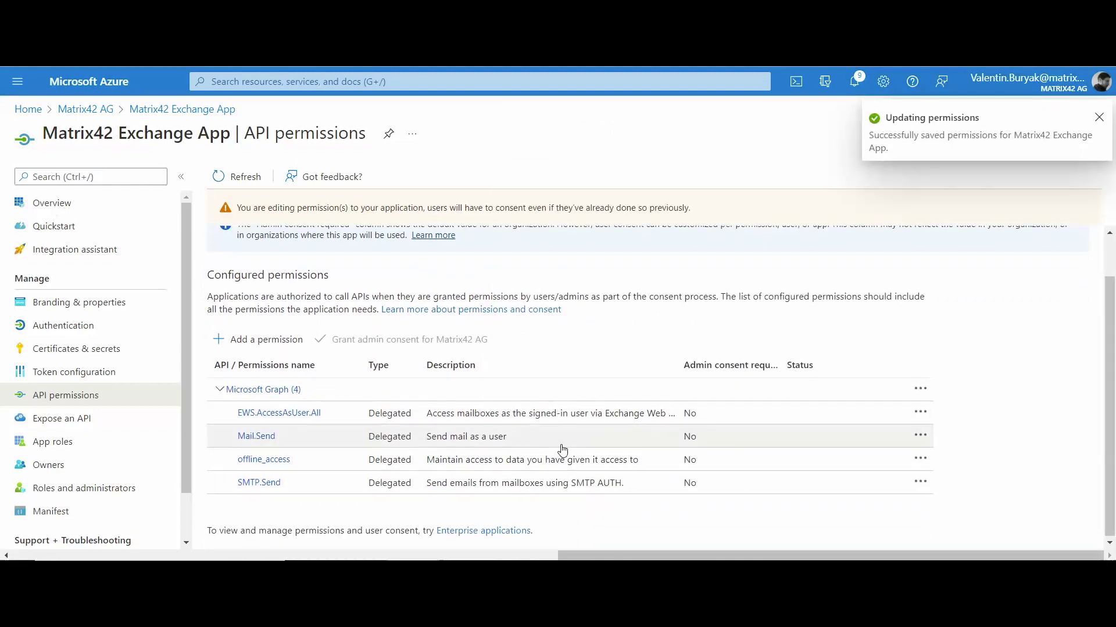
click(245, 177)
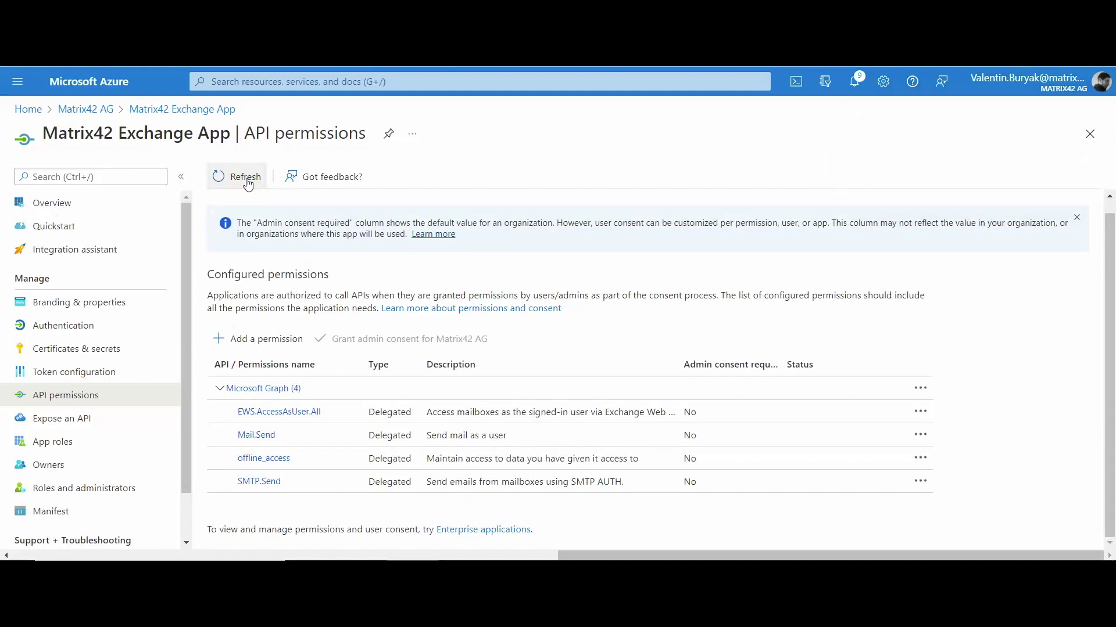
click(854, 82)
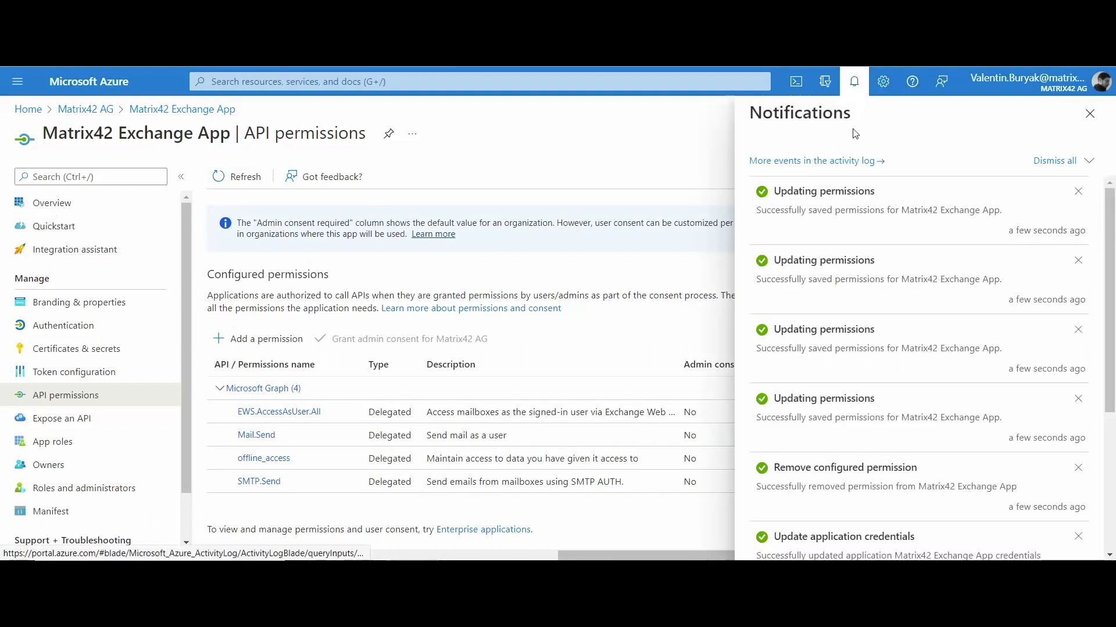
click(1061, 161)
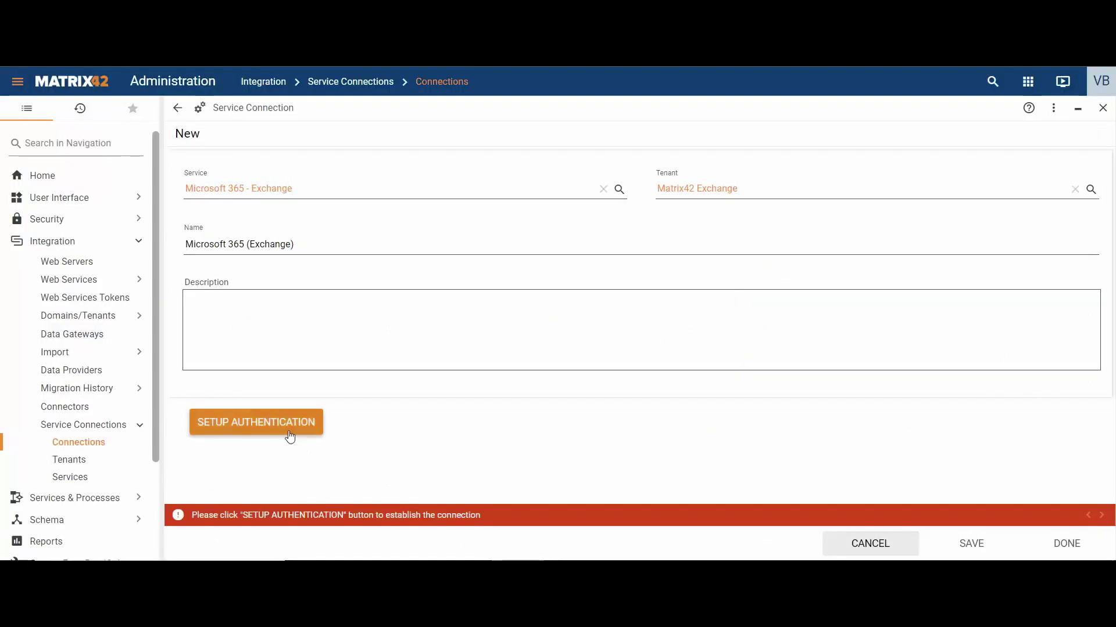
Start Exchange authentication, sign in with the work account, and verify with a text-message code
click(292, 433)
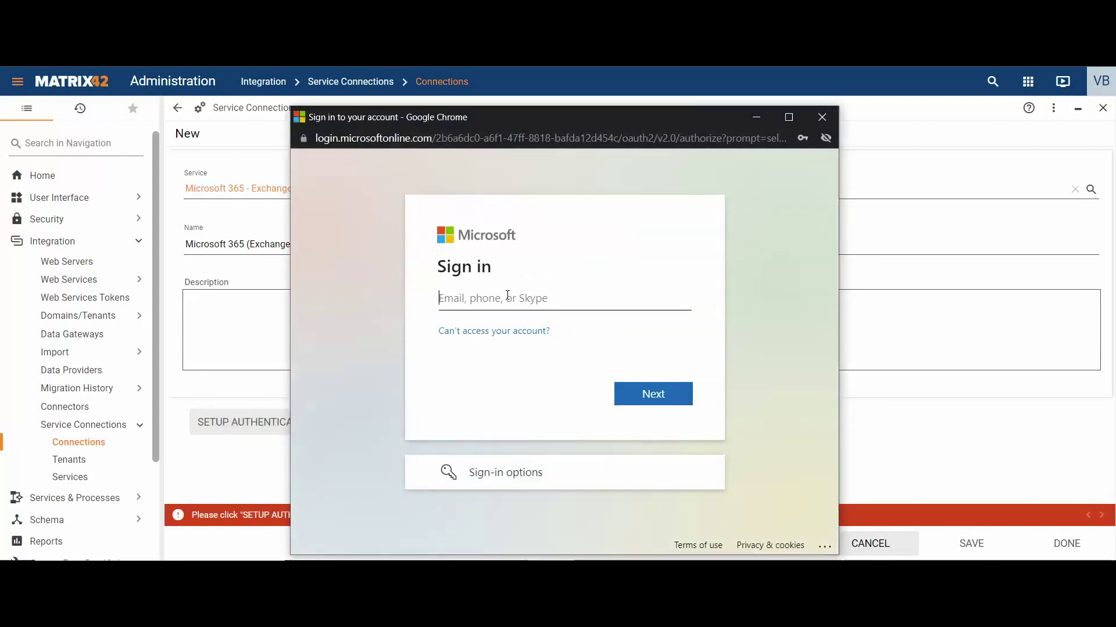
click(507, 296)
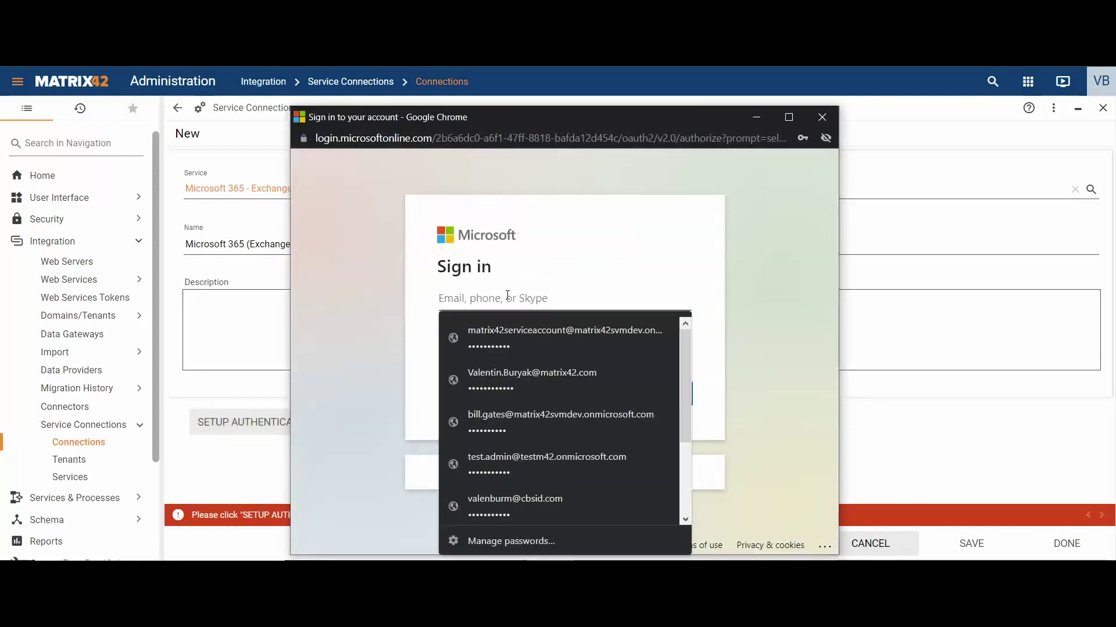
click(510, 379)
click(652, 391)
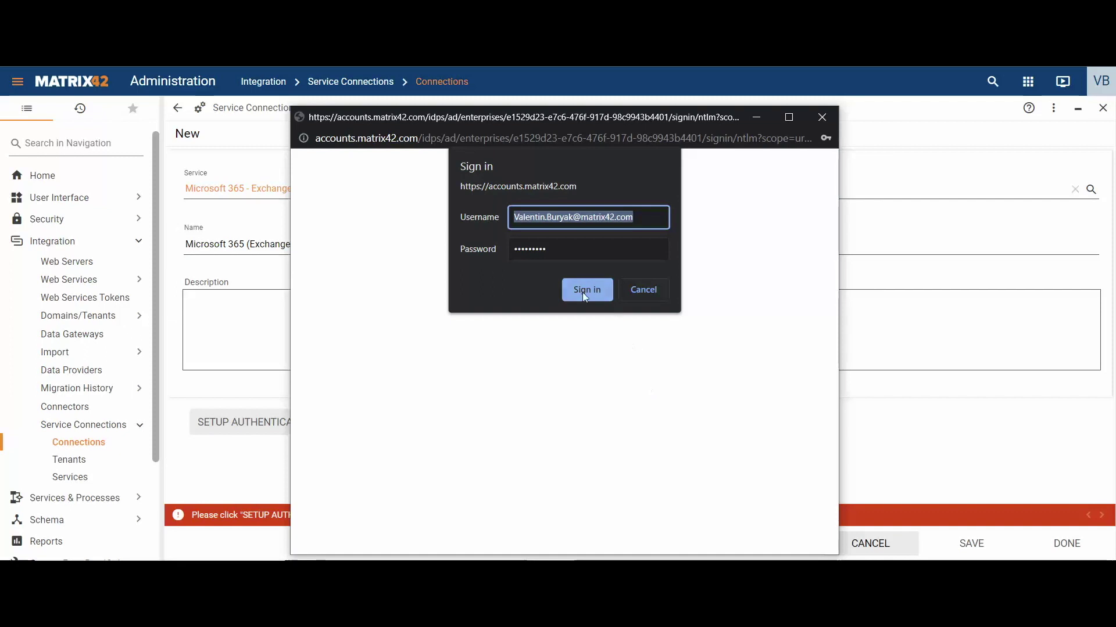
click(586, 291)
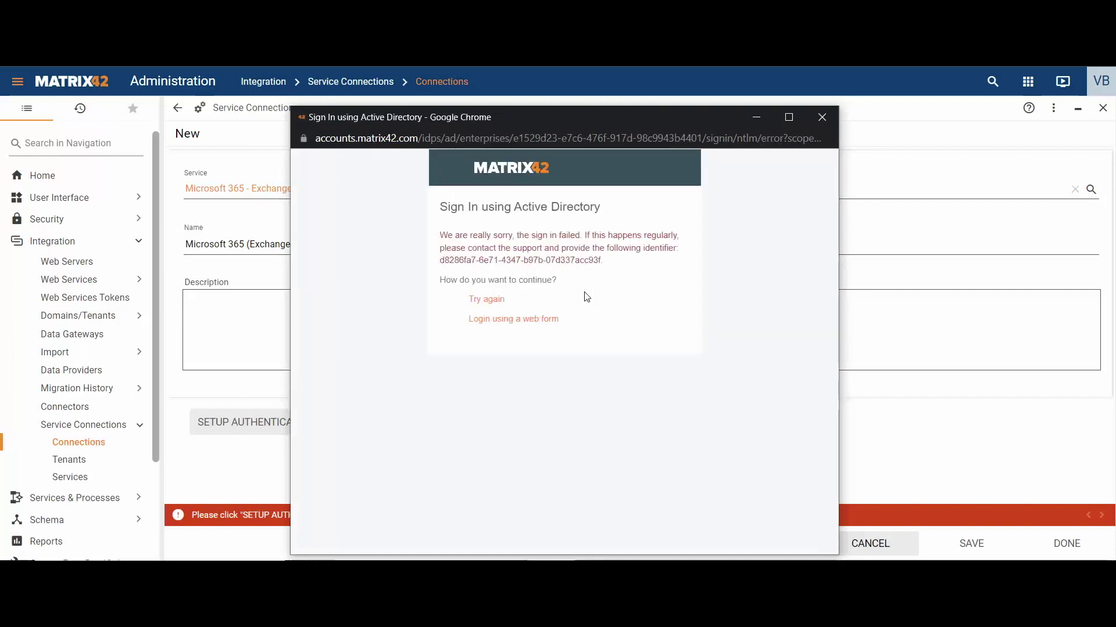
click(520, 319)
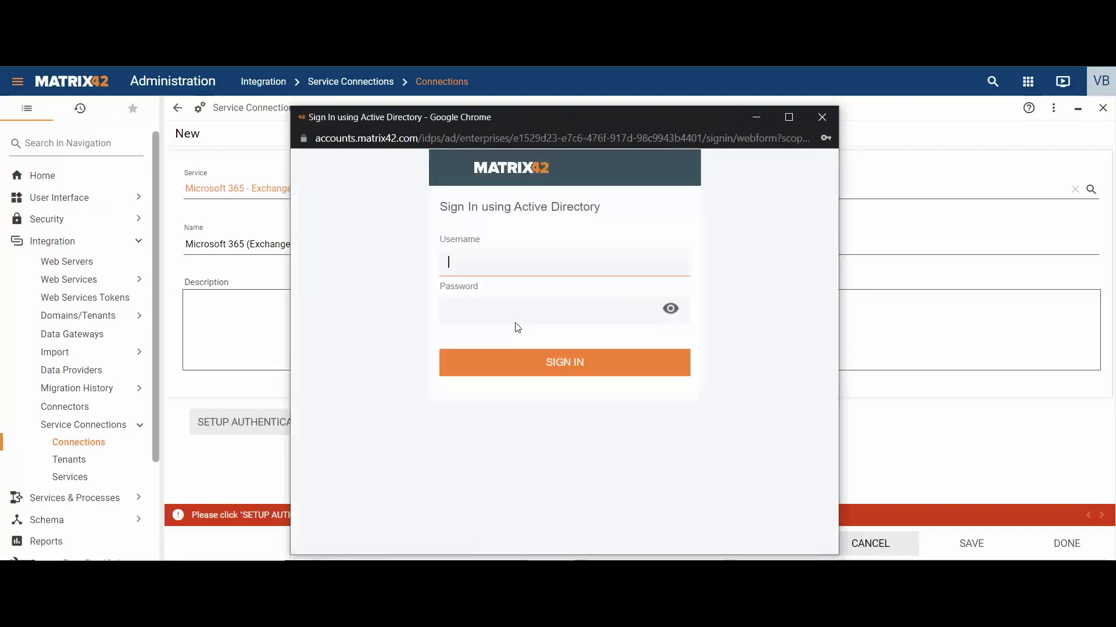
click(523, 463)
click(557, 361)
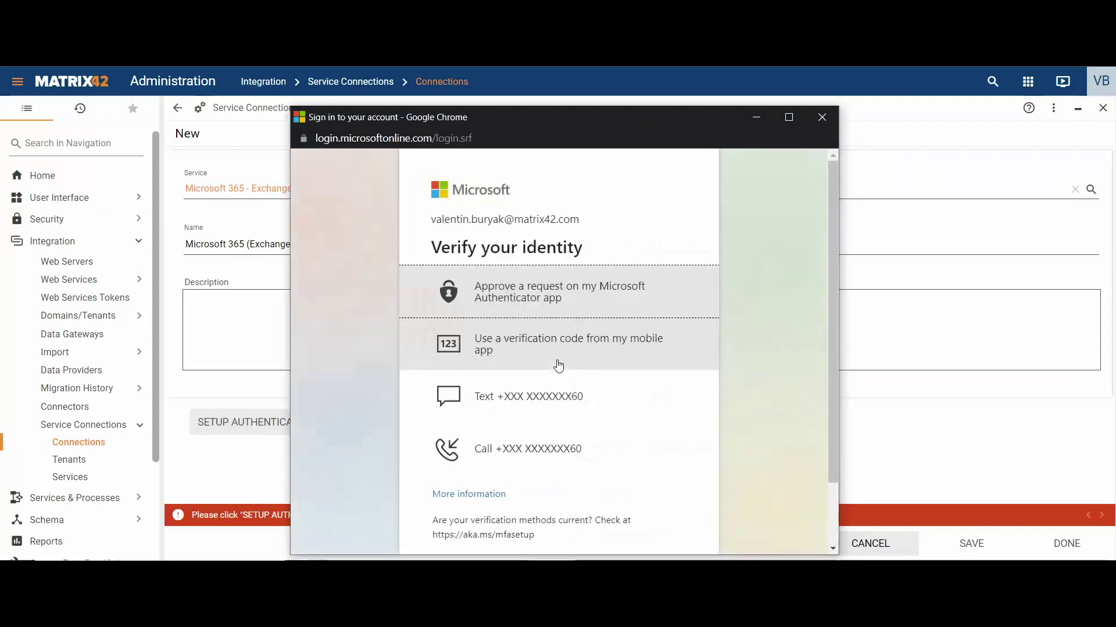
click(556, 397)
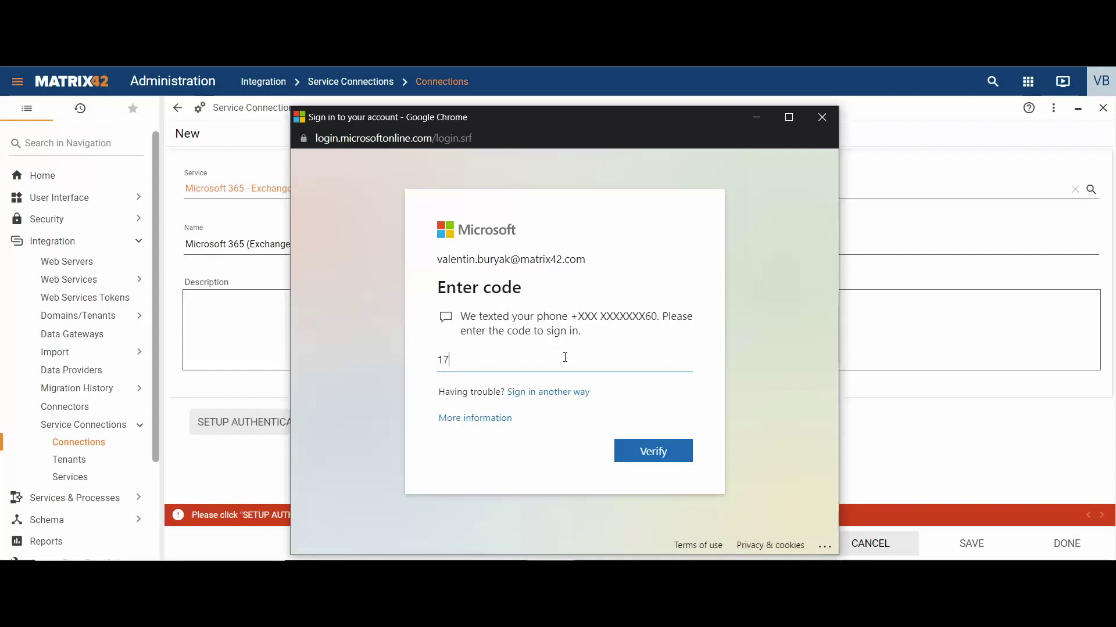
key(Return)
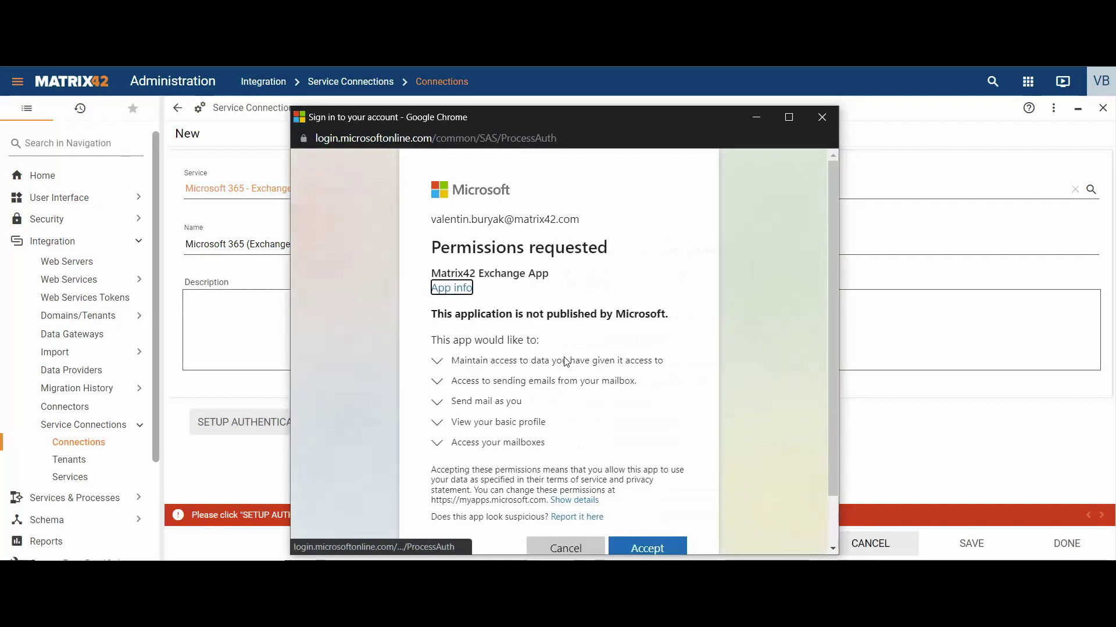
Review the five requested permissions and accept them for Matrix42 Exchange App
click(437, 362)
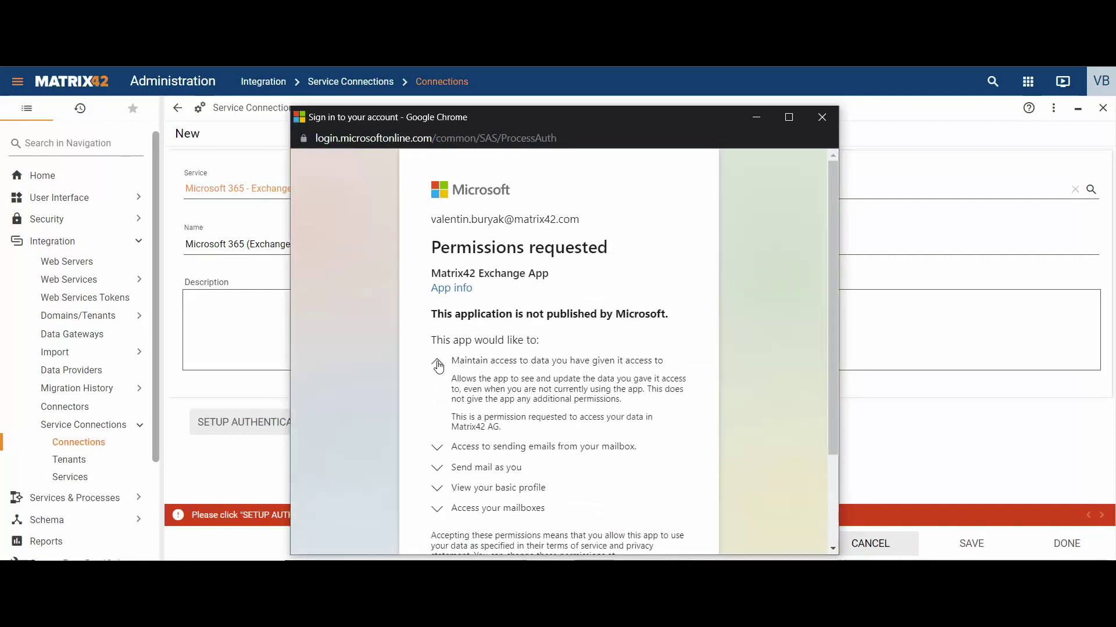
click(437, 364)
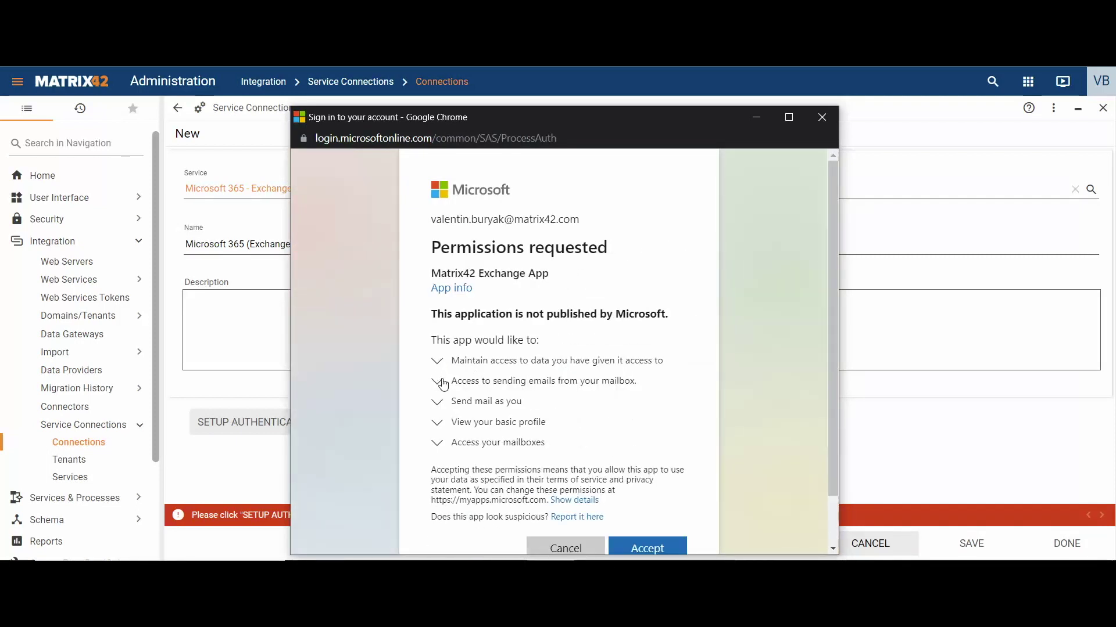
click(437, 383)
click(439, 384)
click(438, 402)
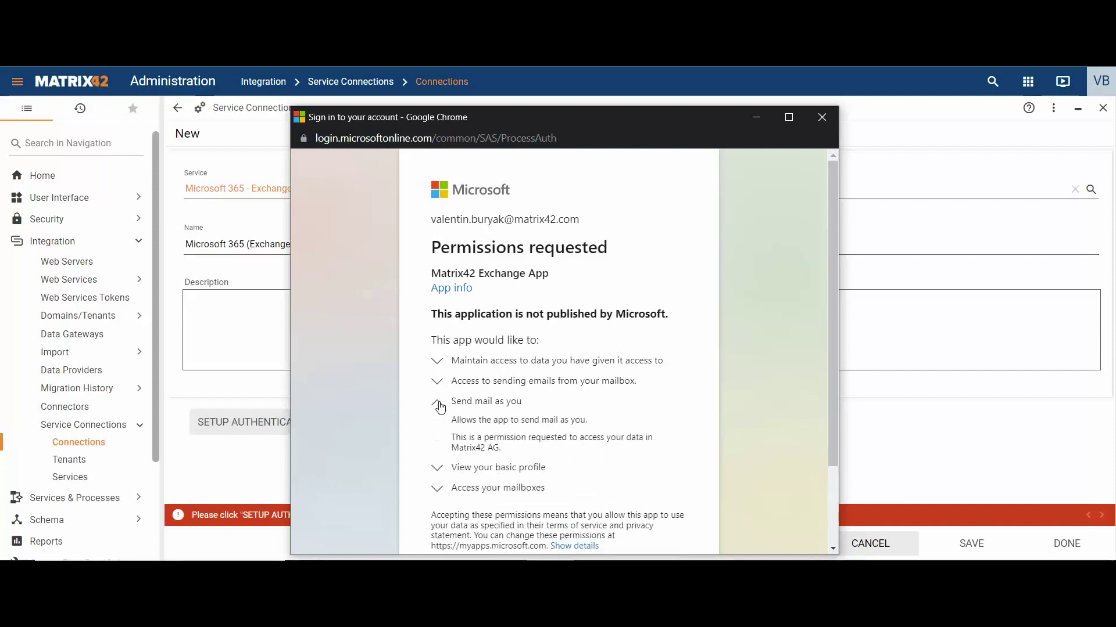
click(438, 402)
click(439, 427)
click(439, 428)
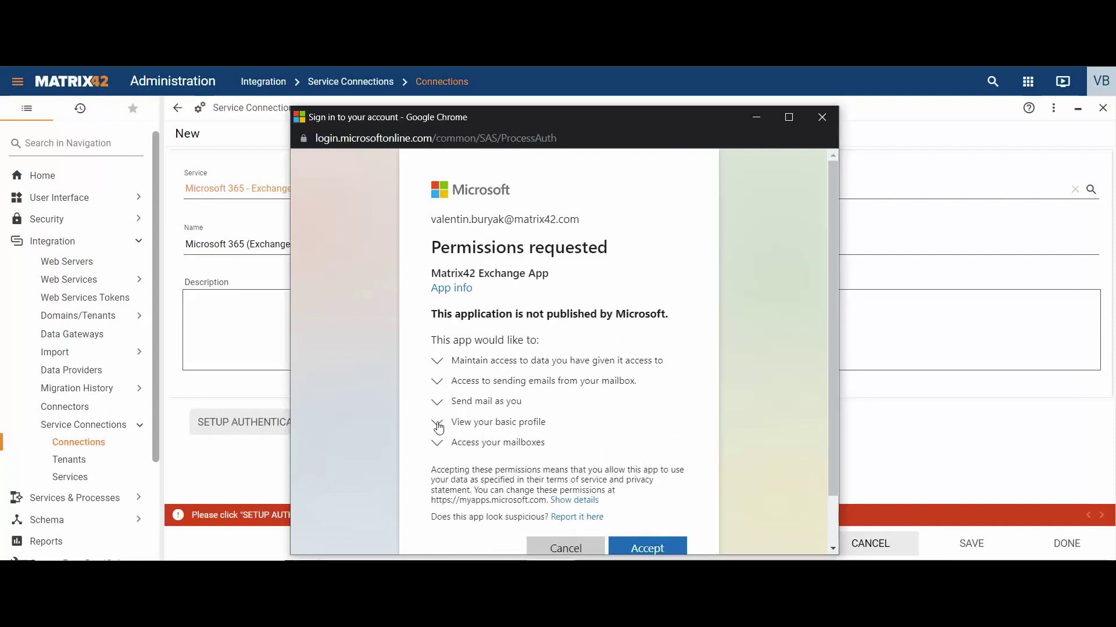
click(438, 449)
click(438, 448)
scroll(639, 465, down, 1)
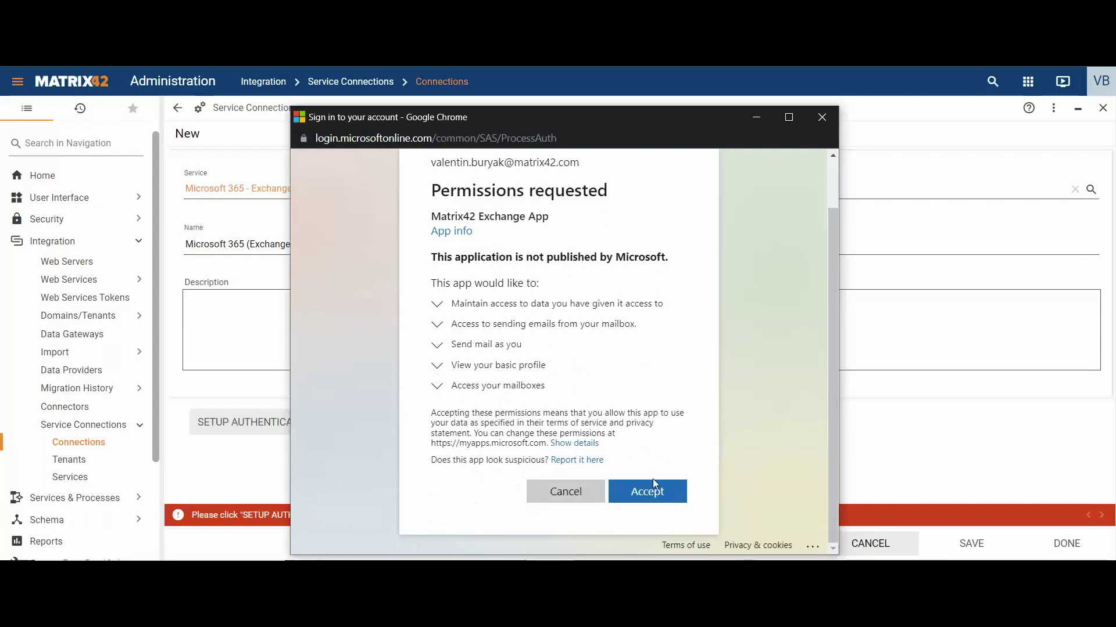
click(665, 491)
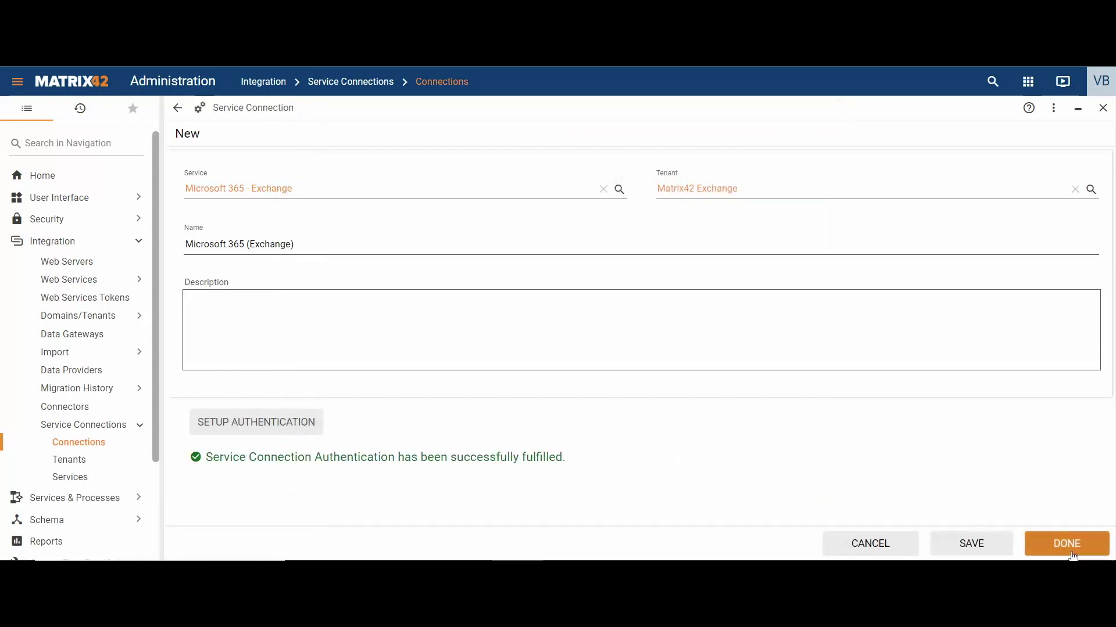
Save the Microsoft 365 (Exchange) connection and open Global System Settings for editing
click(1071, 549)
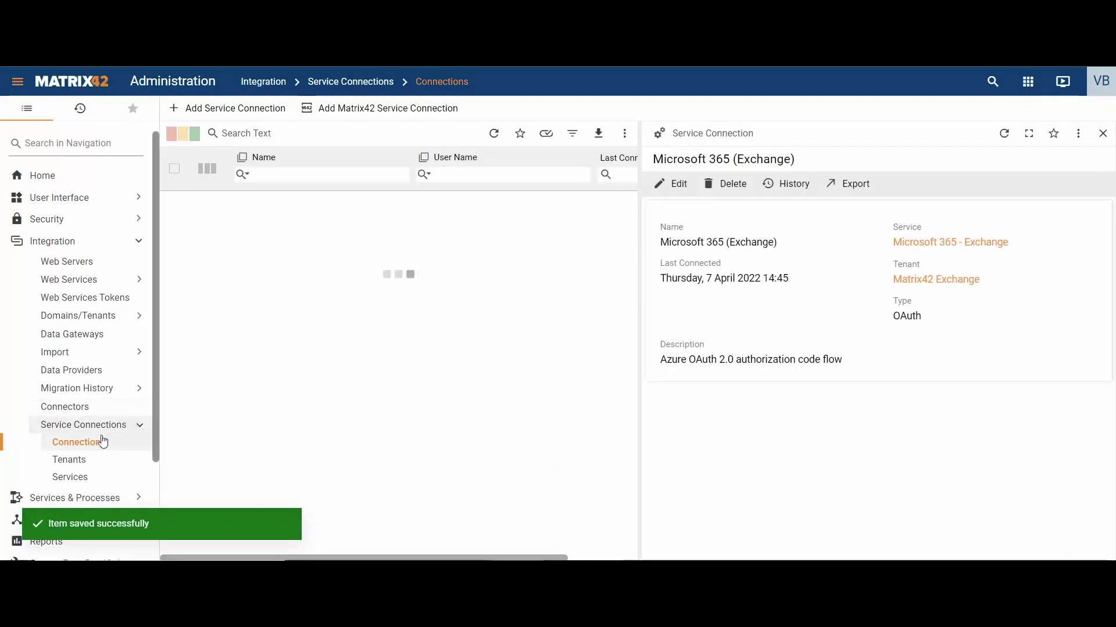
scroll(93, 459, down, 2)
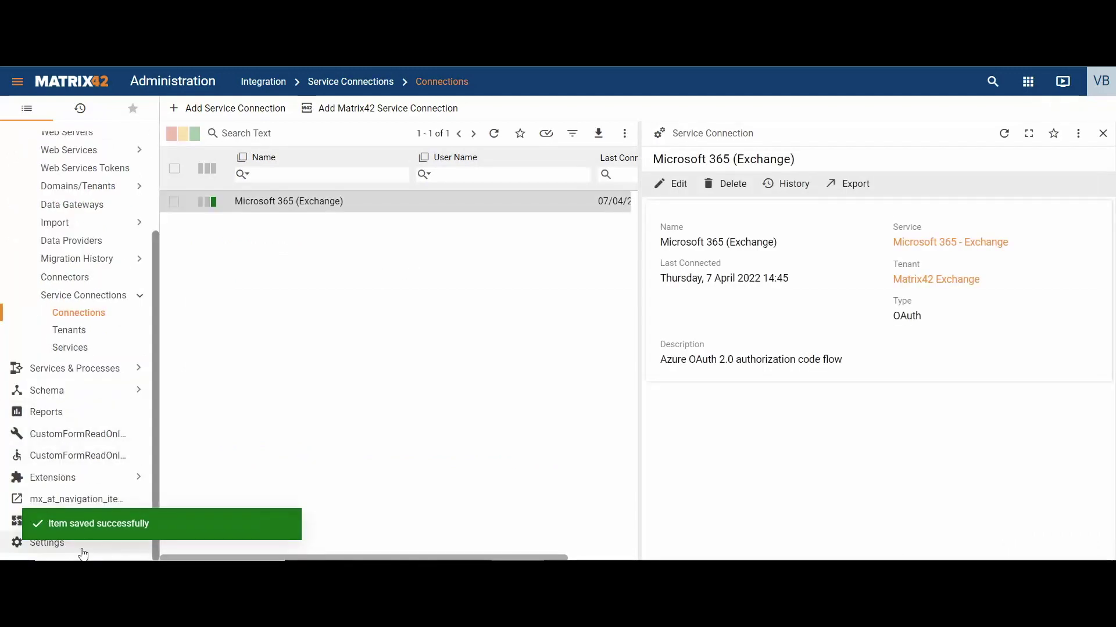
click(47, 542)
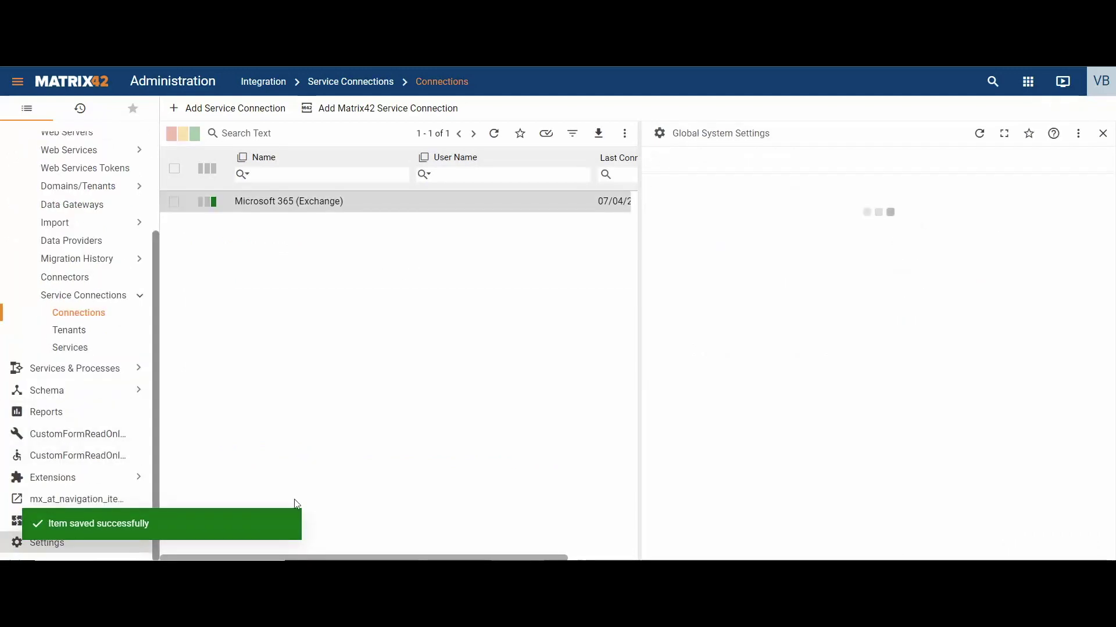
click(671, 188)
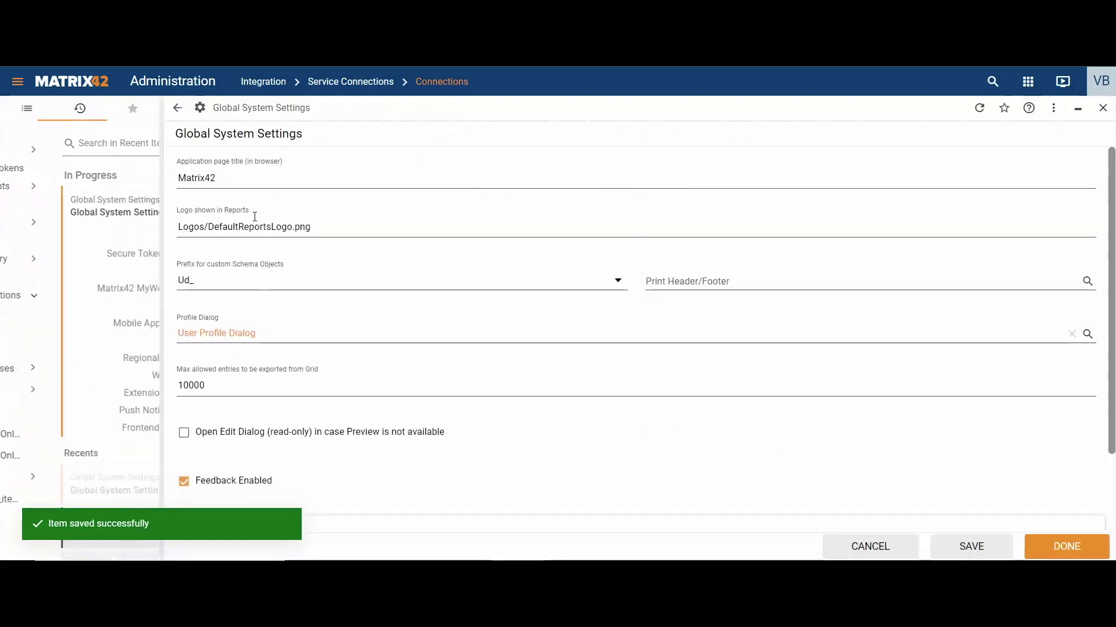
In the E-mails section, enable e-mail and set the SMTP server to smtp.office365.com:587
click(119, 273)
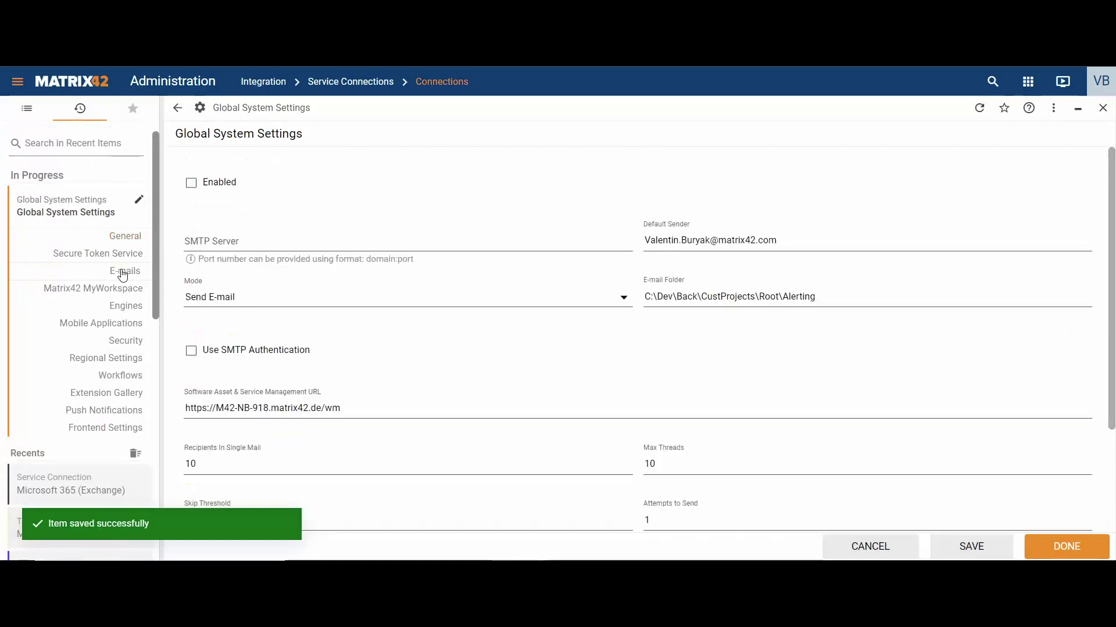
click(192, 184)
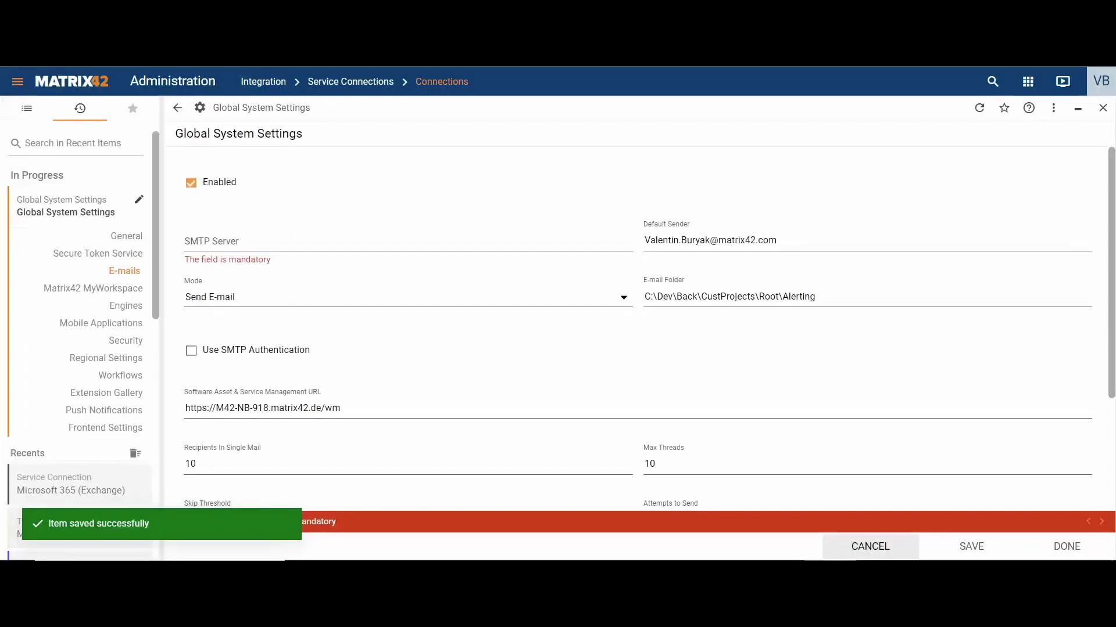
click(315, 240)
text(smtp.office365.com:587)
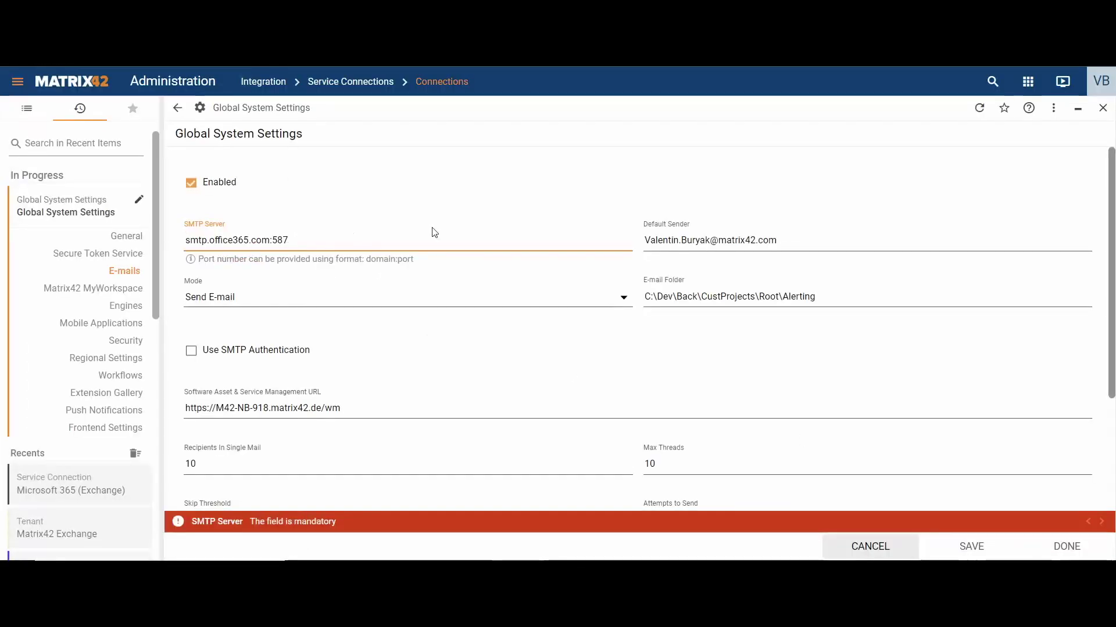
key(Tab)
key(ctrl+c)
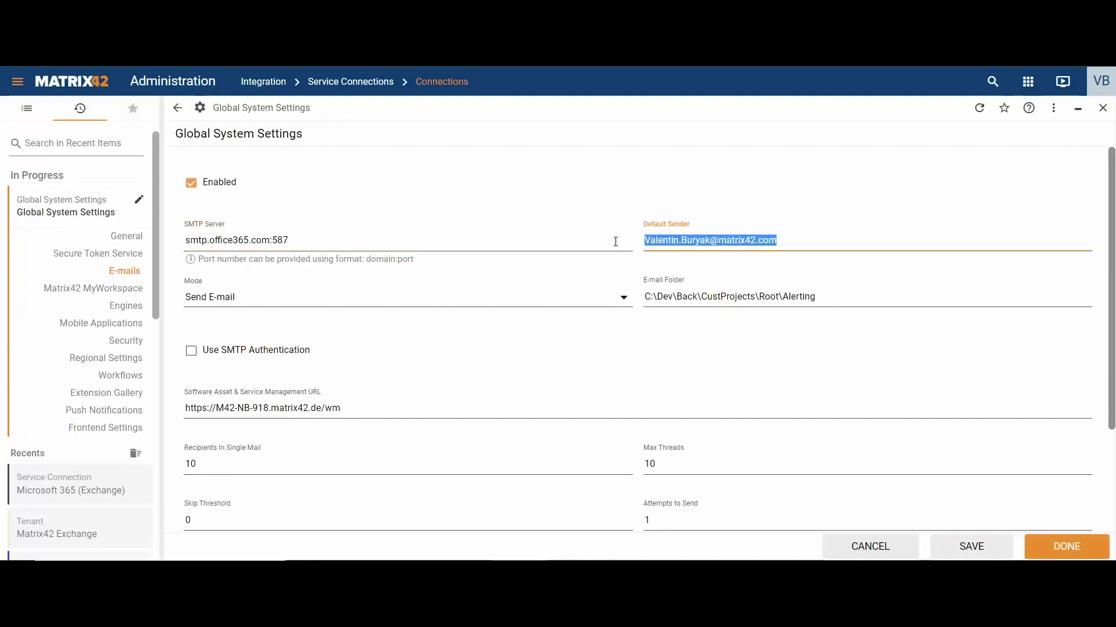
Turn on SMTP authentication and SSL
click(240, 348)
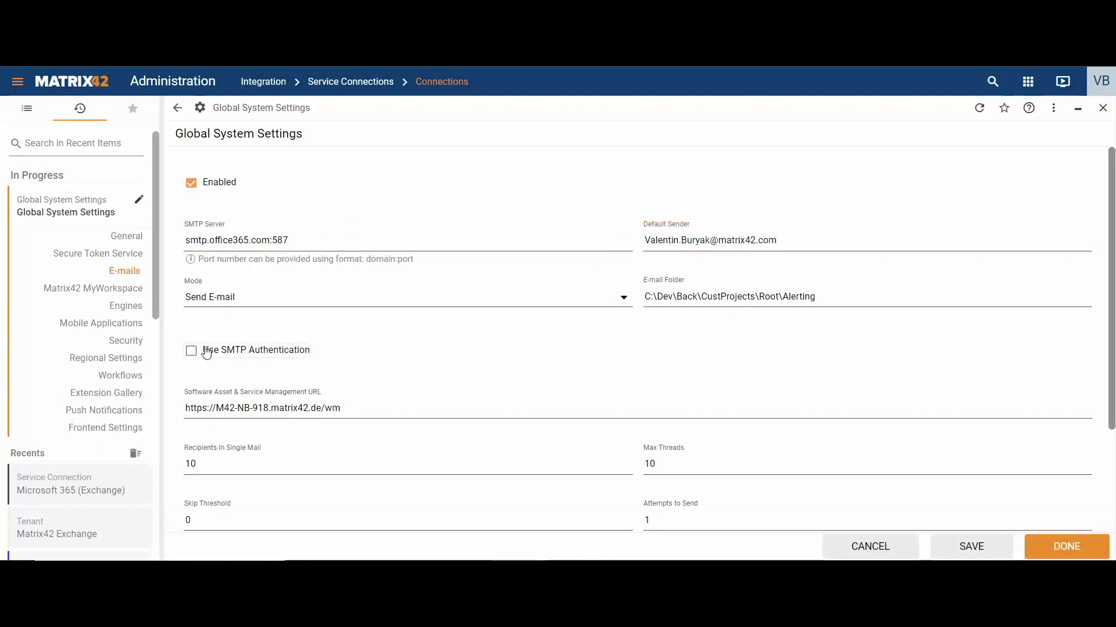
scroll(282, 327, down, 3)
click(191, 261)
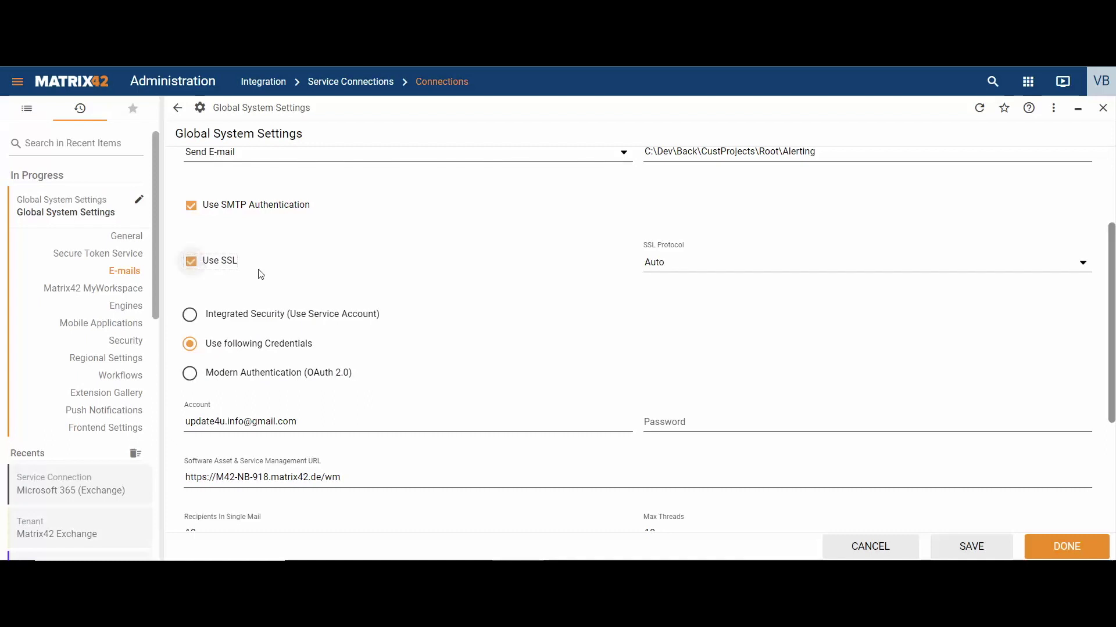
scroll(312, 274, down, 1)
Choose Modern Authentication (OAuth 2.0), enter the mailbox address, and select the Microsoft 365 (Exchange) connection
click(283, 299)
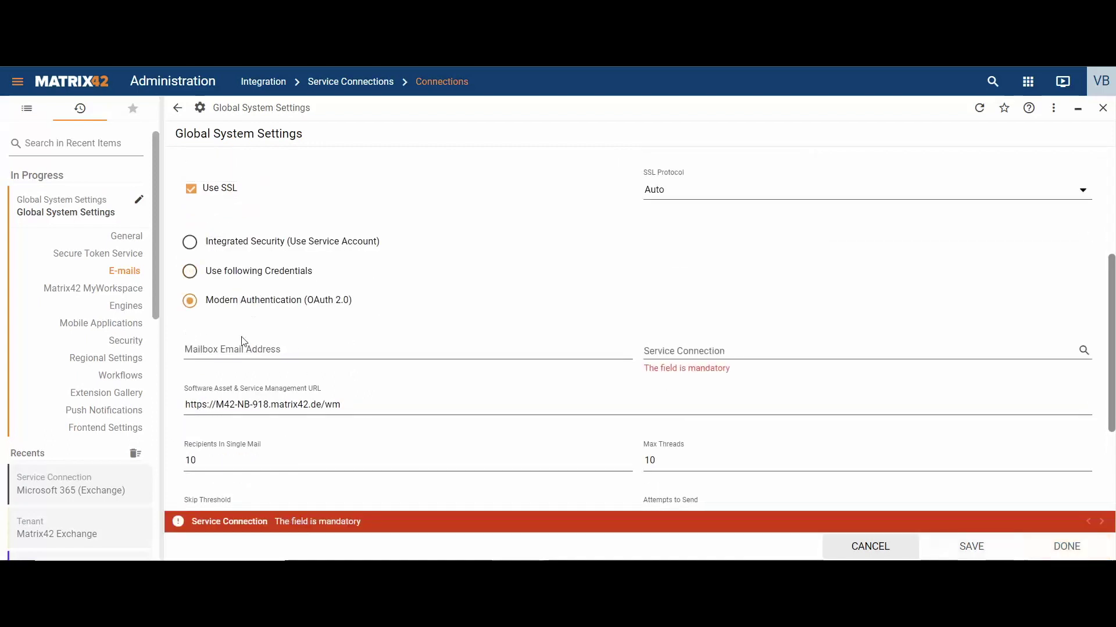
click(241, 343)
key(ctrl+v)
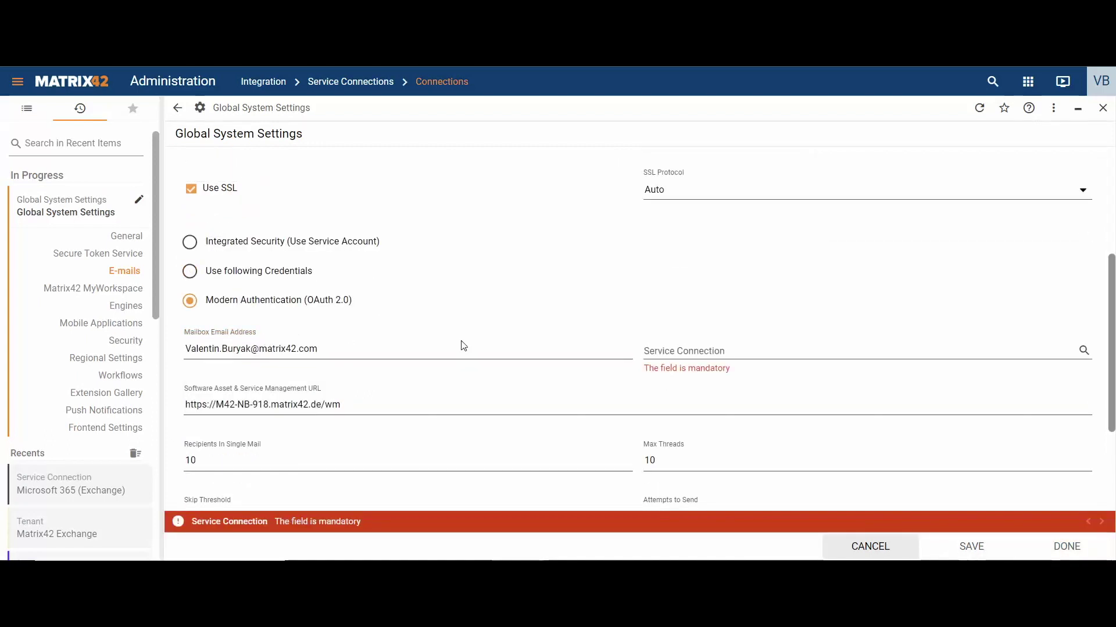
click(685, 346)
click(1084, 351)
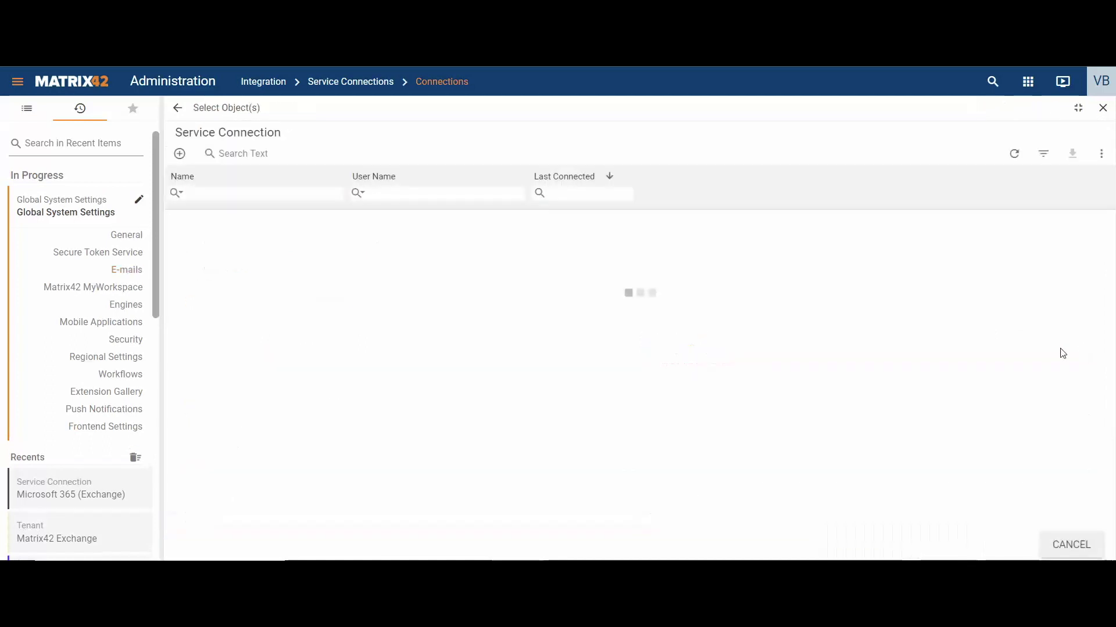
click(302, 224)
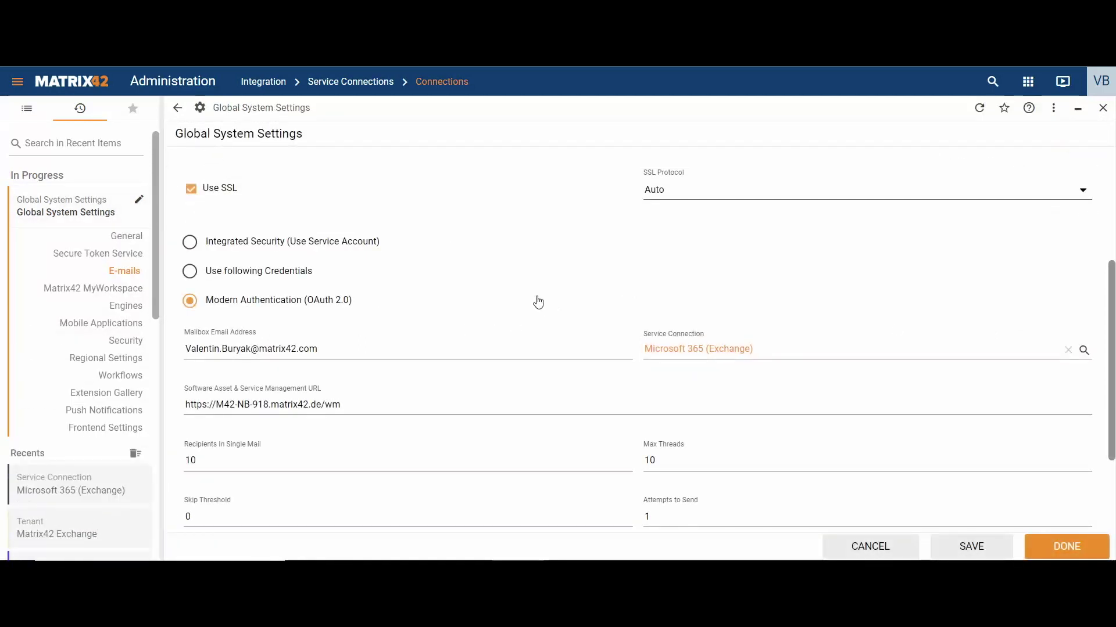
scroll(538, 301, up, 4)
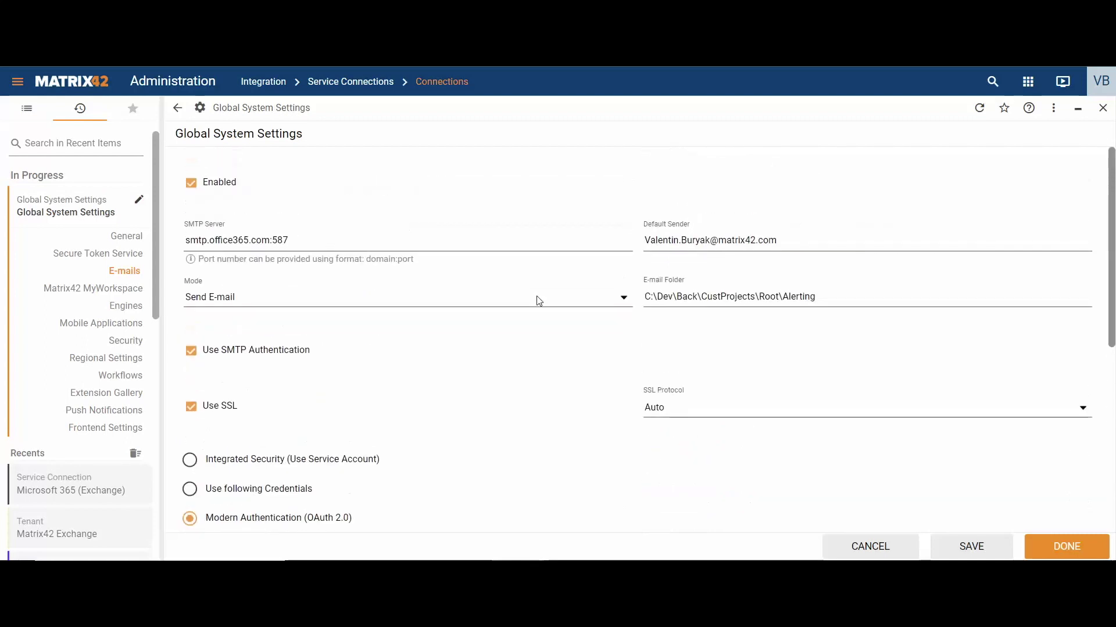